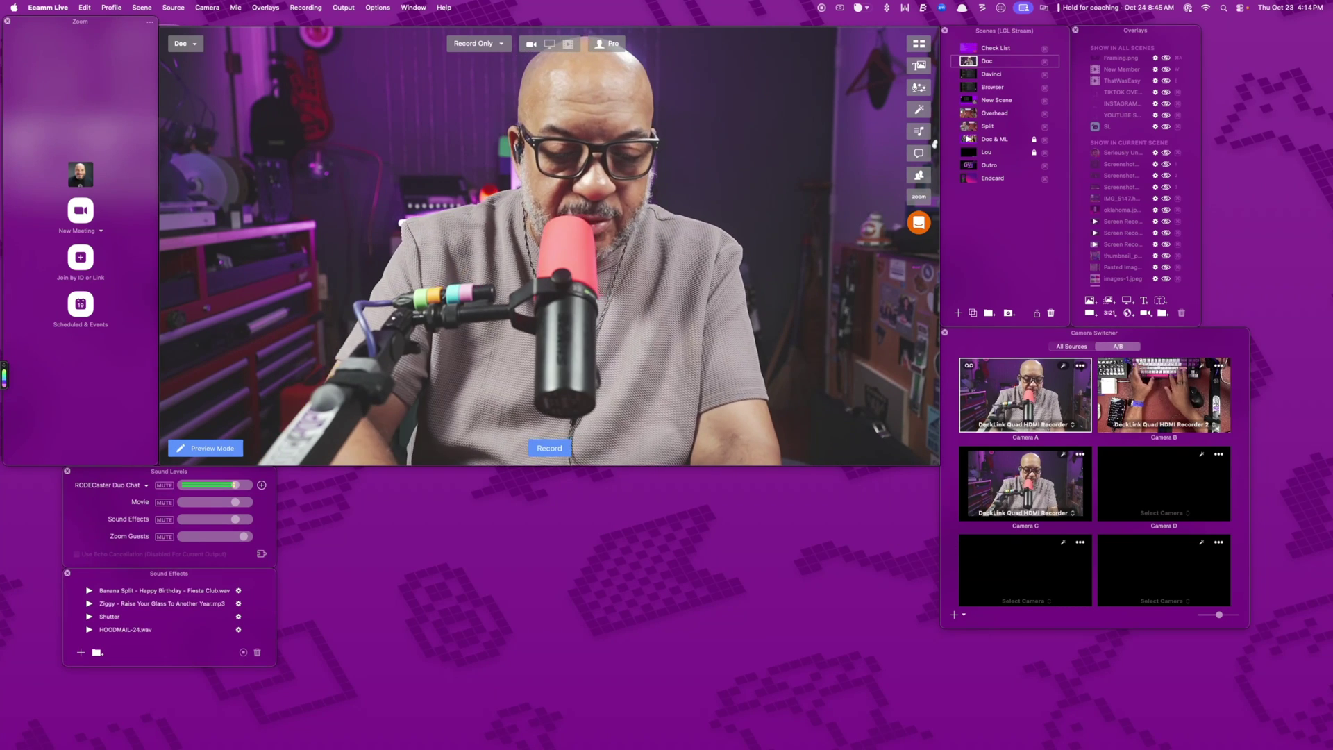
- Launch Zoom Workplace and review its camera list in Video settings without changing it
{"action": "key", "text": "super+space"}
{"action": "type", "text": "zo"}
{"action": "key", "text": "Return"}
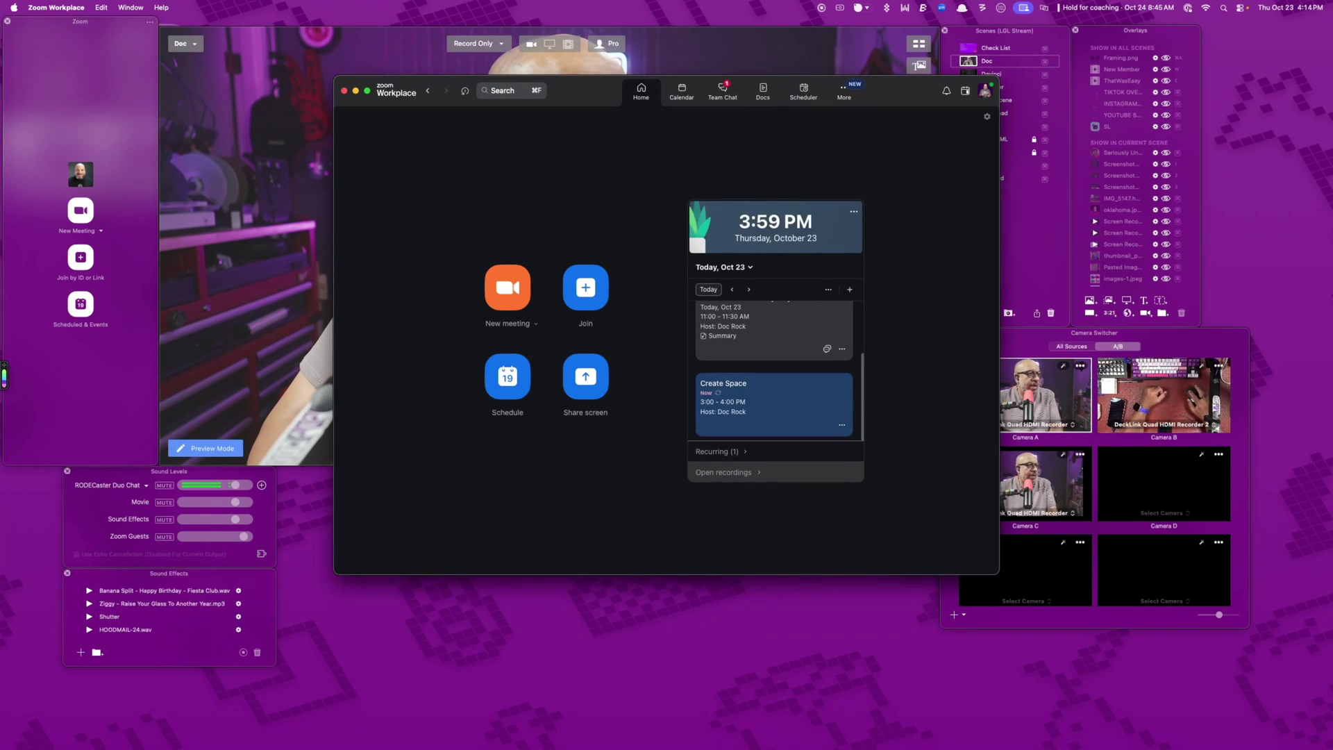
{"action": "key", "text": "super+comma"}
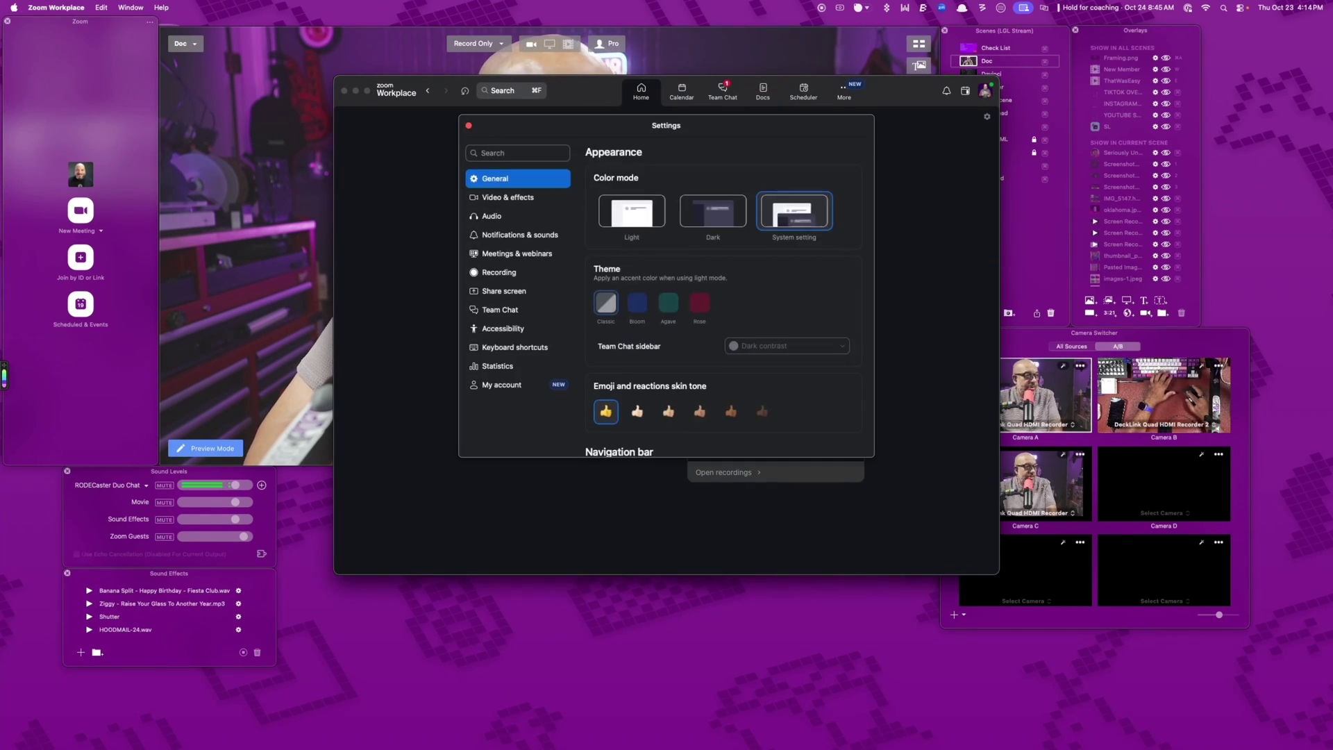
{"action": "left_click", "coordinate": [551, 197]}
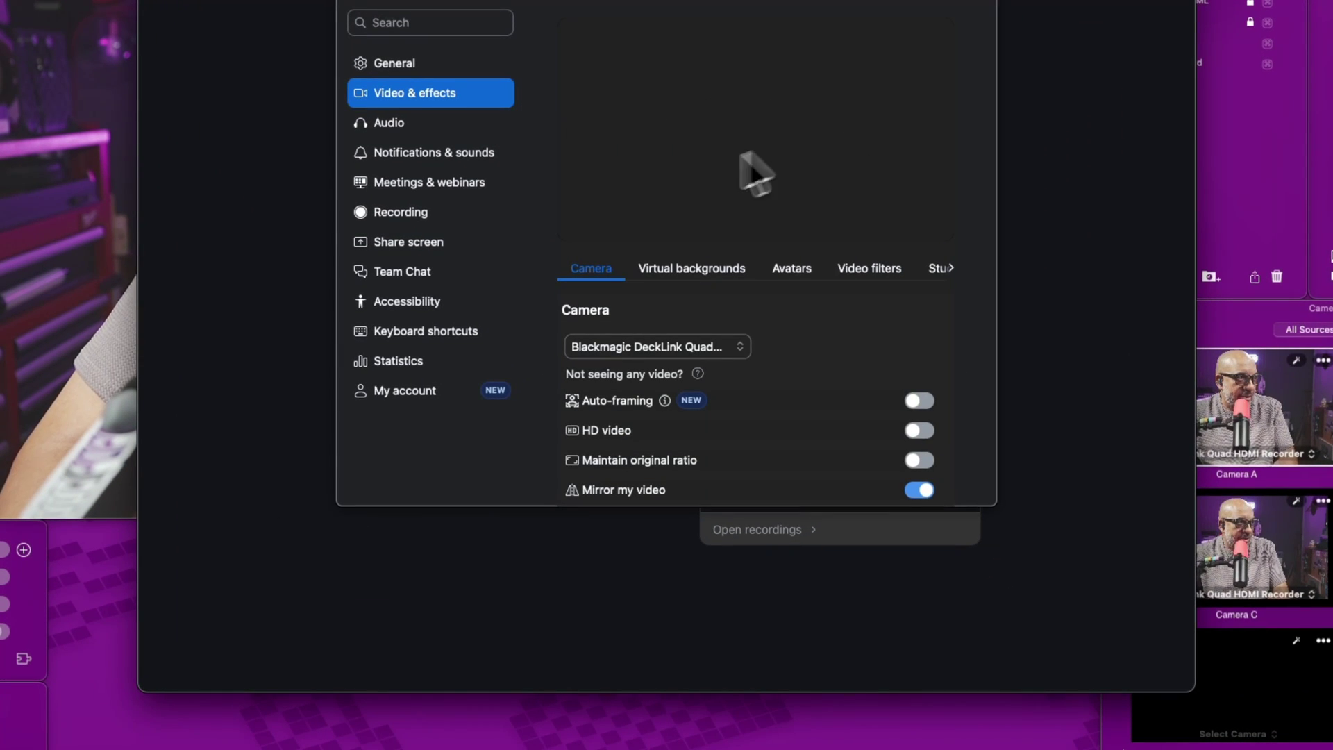
{"action": "left_click", "coordinate": [719, 340]}
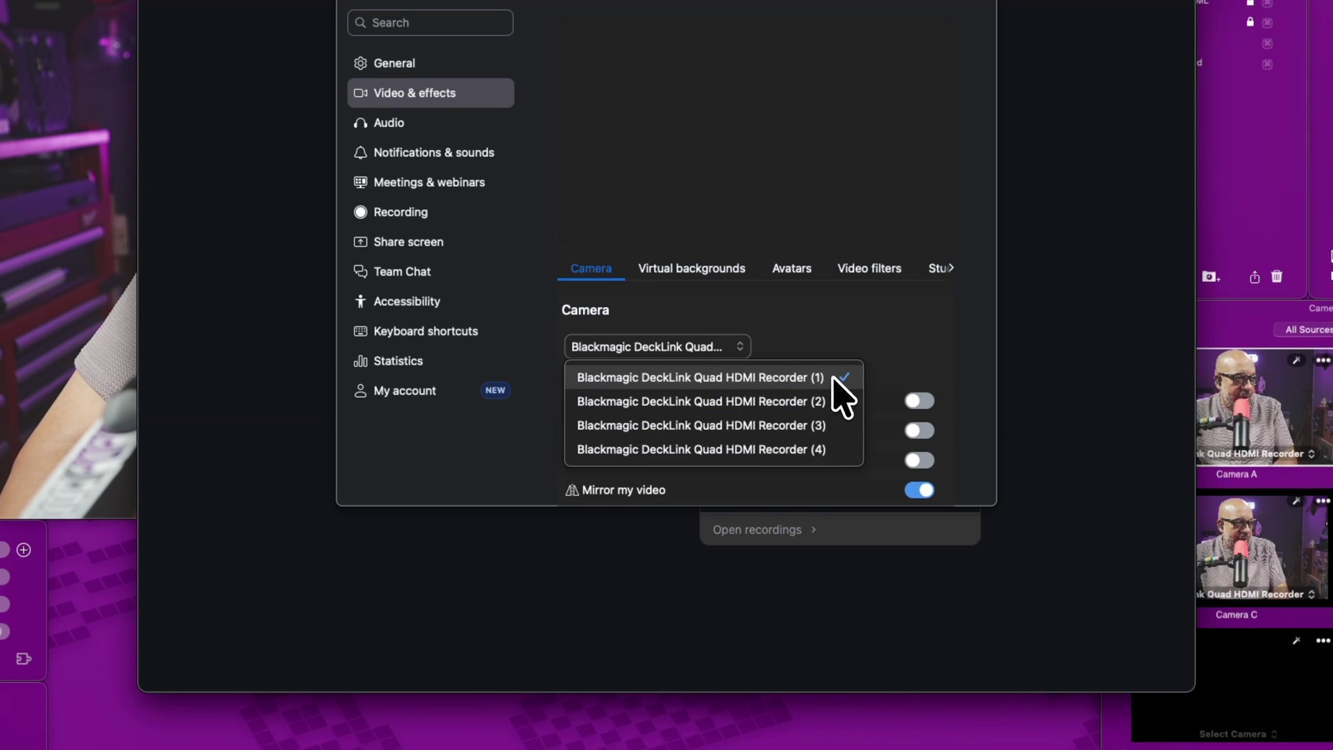
{"action": "left_click", "coordinate": [894, 310]}
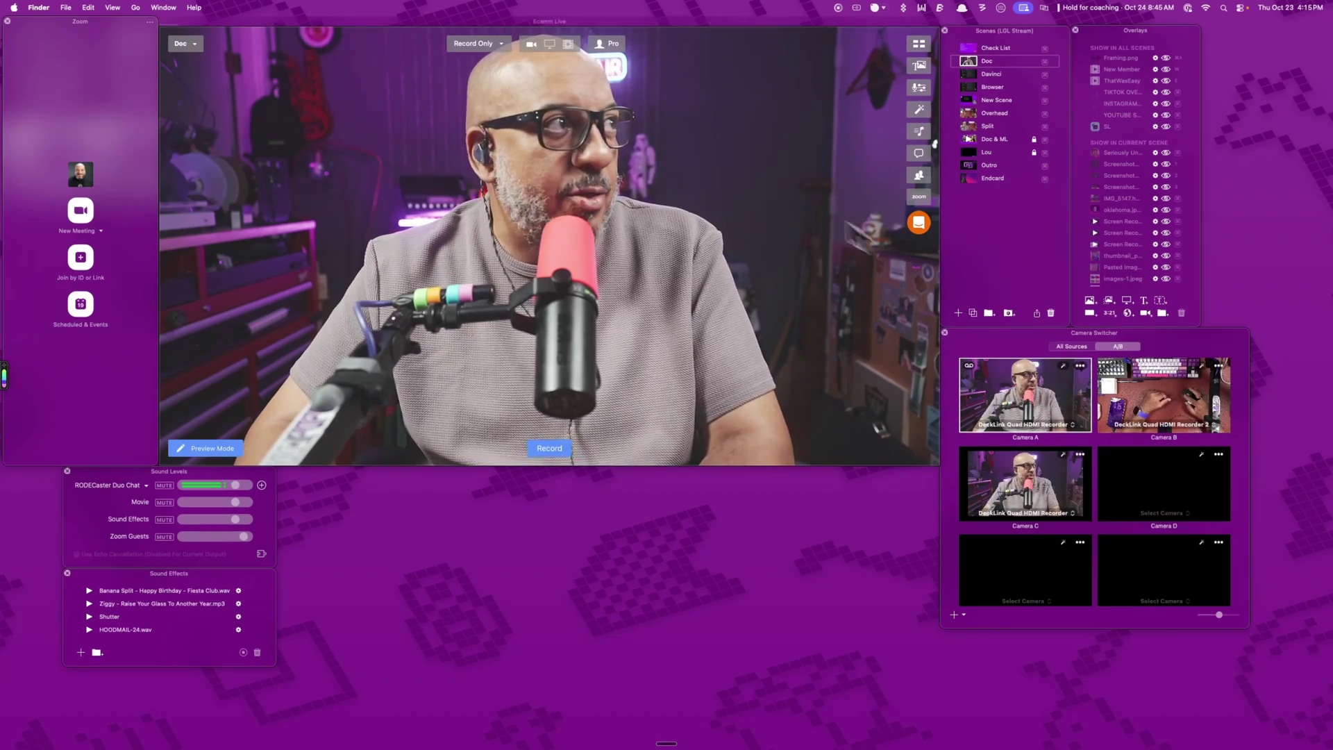
- In Ecamm Live, choose Output > Virtual Cam > Install Virtual Cam… and continue the install
{"action": "left_click", "coordinate": [727, 174]}
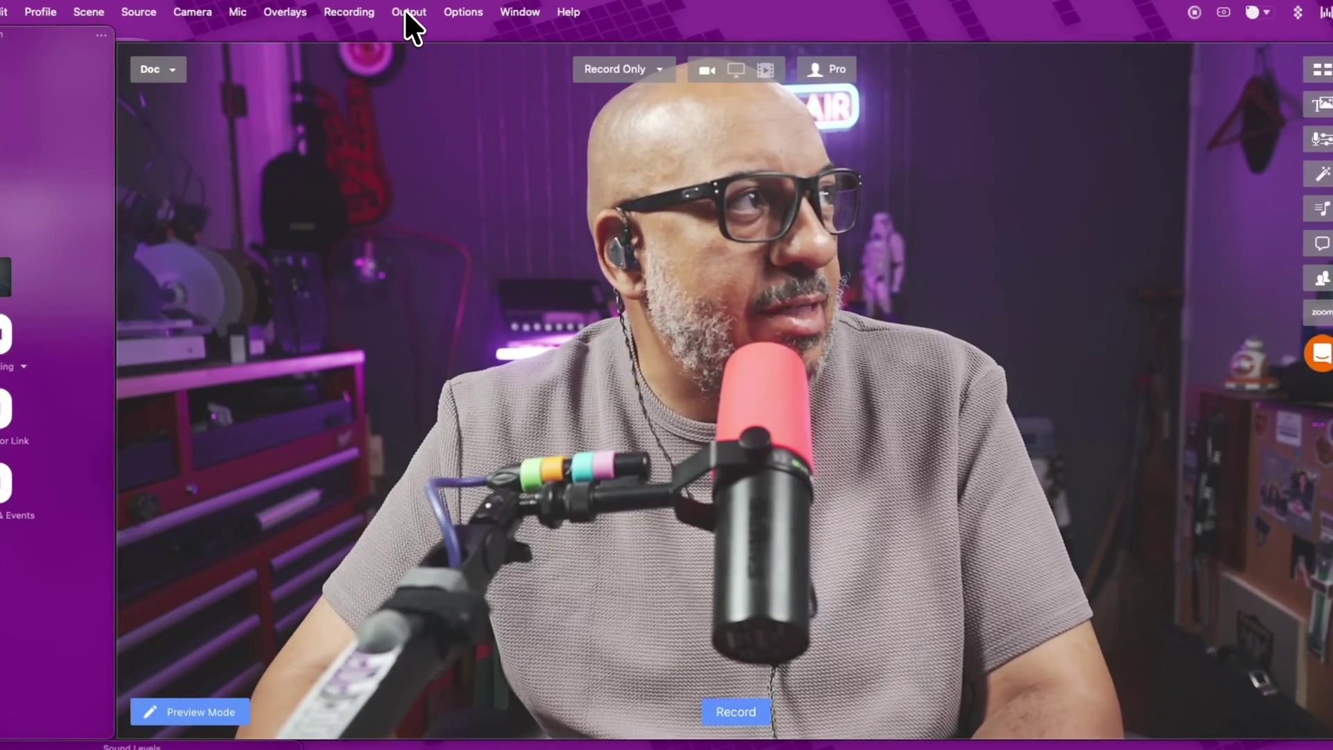
{"action": "left_click", "coordinate": [302, 12]}
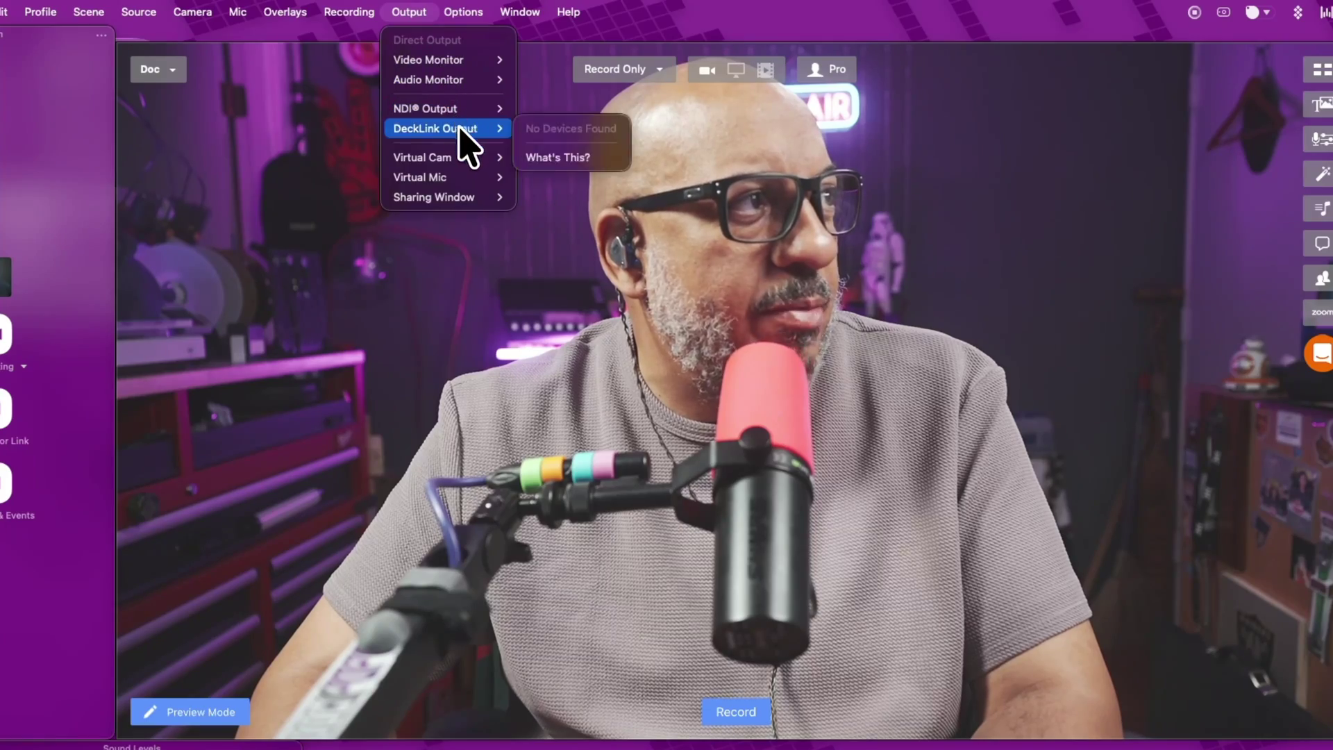
{"action": "mouse_move", "coordinate": [464, 158]}
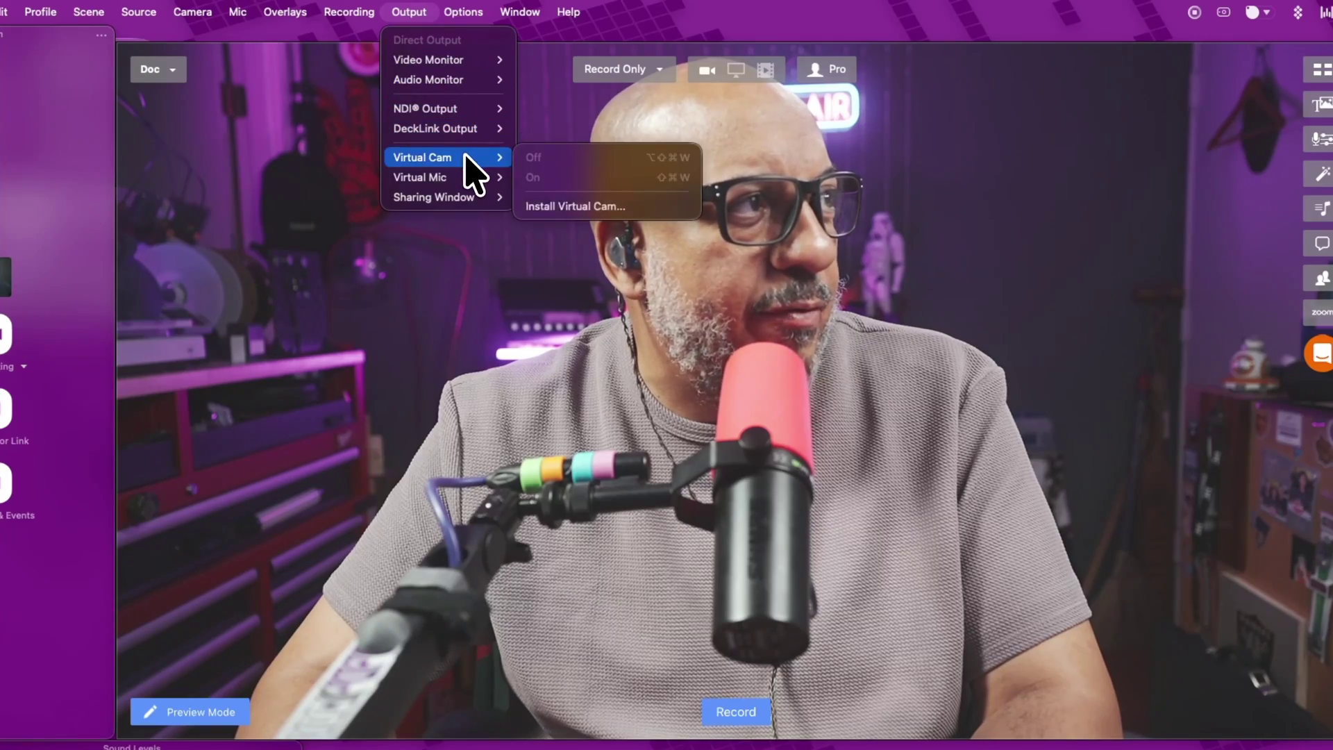
{"action": "left_click", "coordinate": [600, 210]}
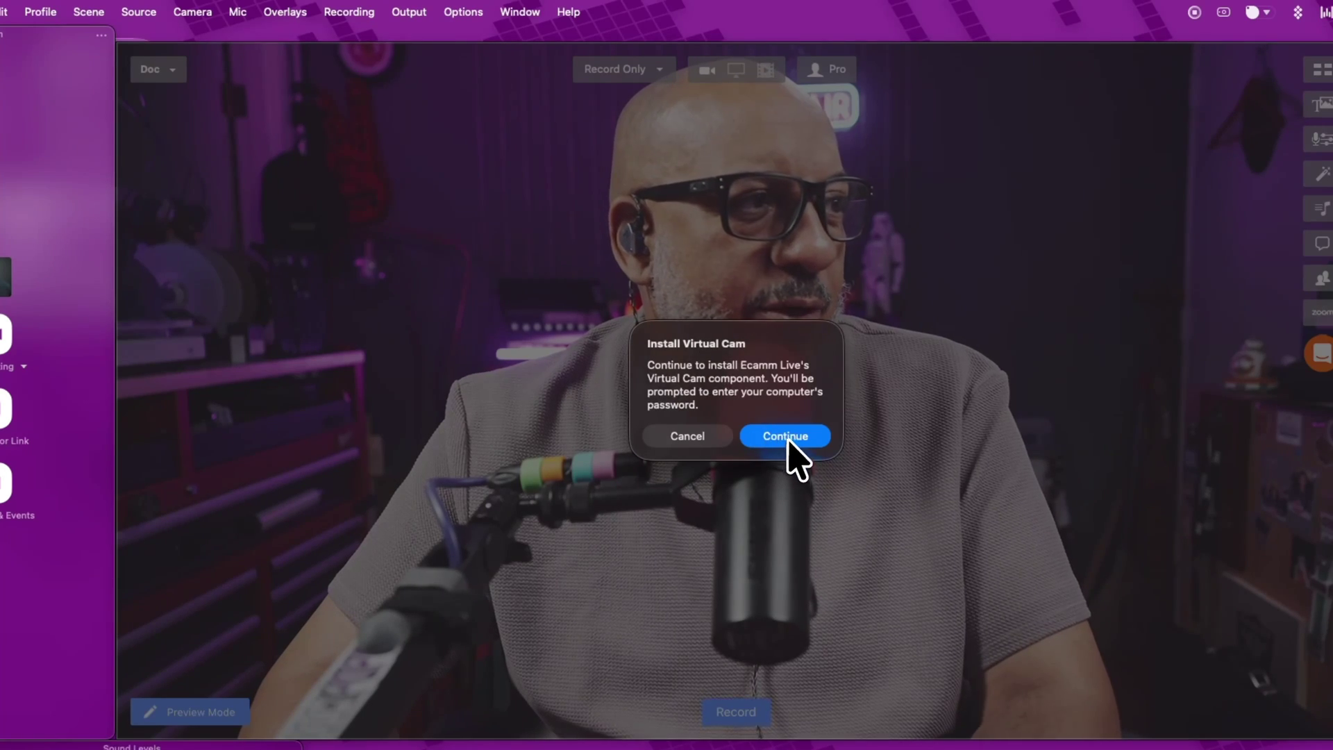
{"action": "left_click", "coordinate": [795, 434]}
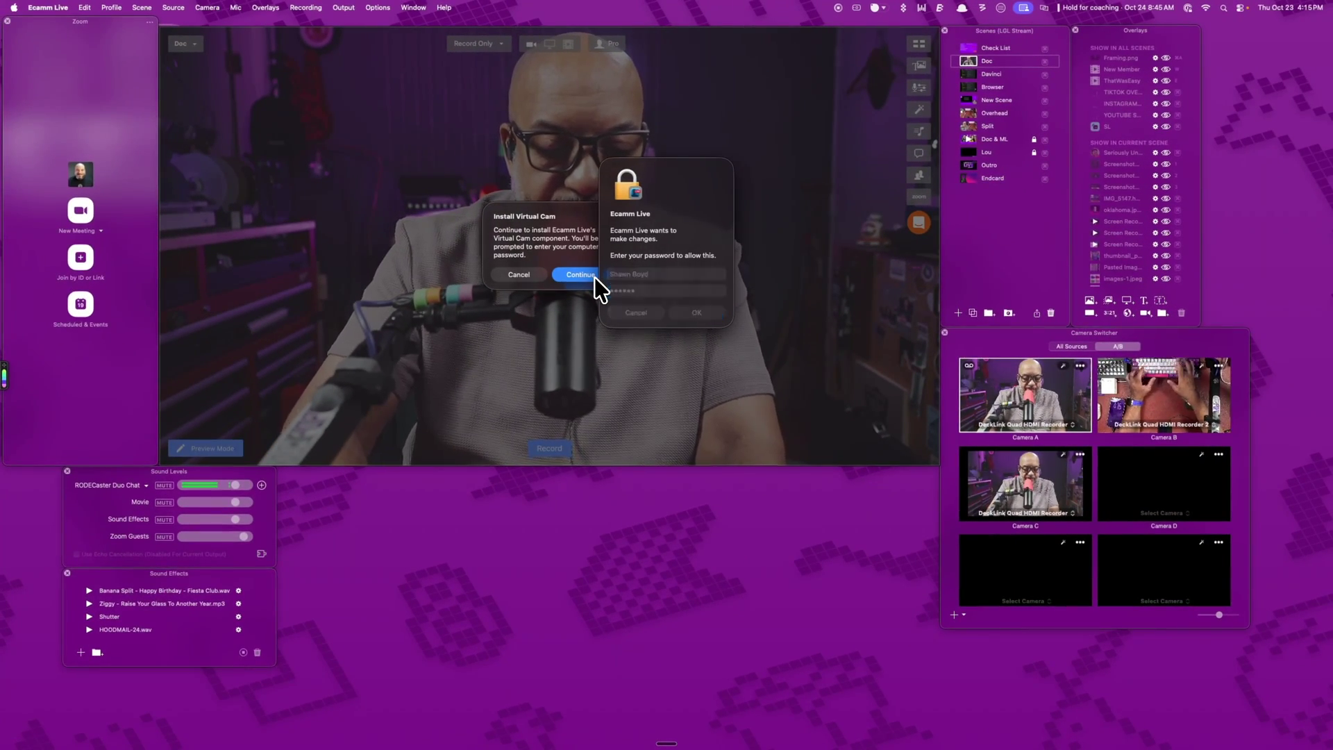
- Authorise the install with the password and open System Settings from the extension alert
{"action": "key", "text": "Return"}
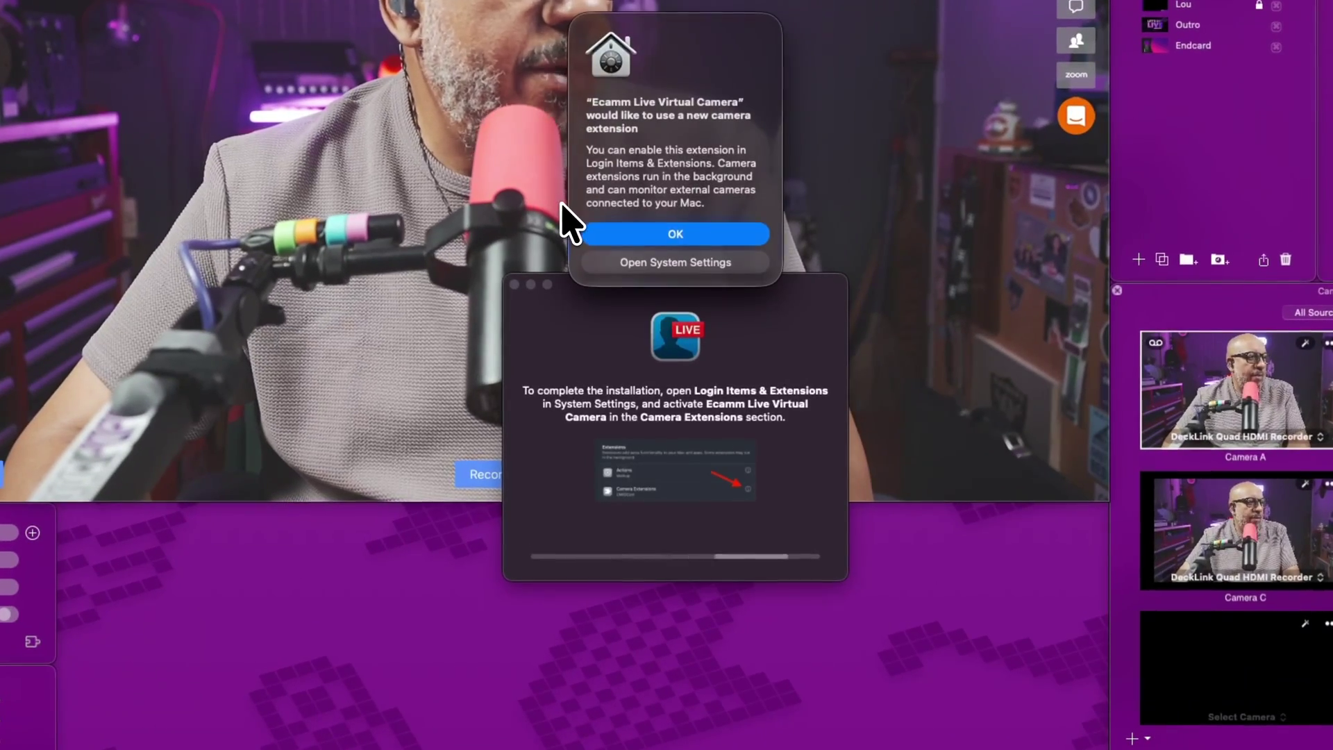
{"action": "left_click", "coordinate": [713, 241]}
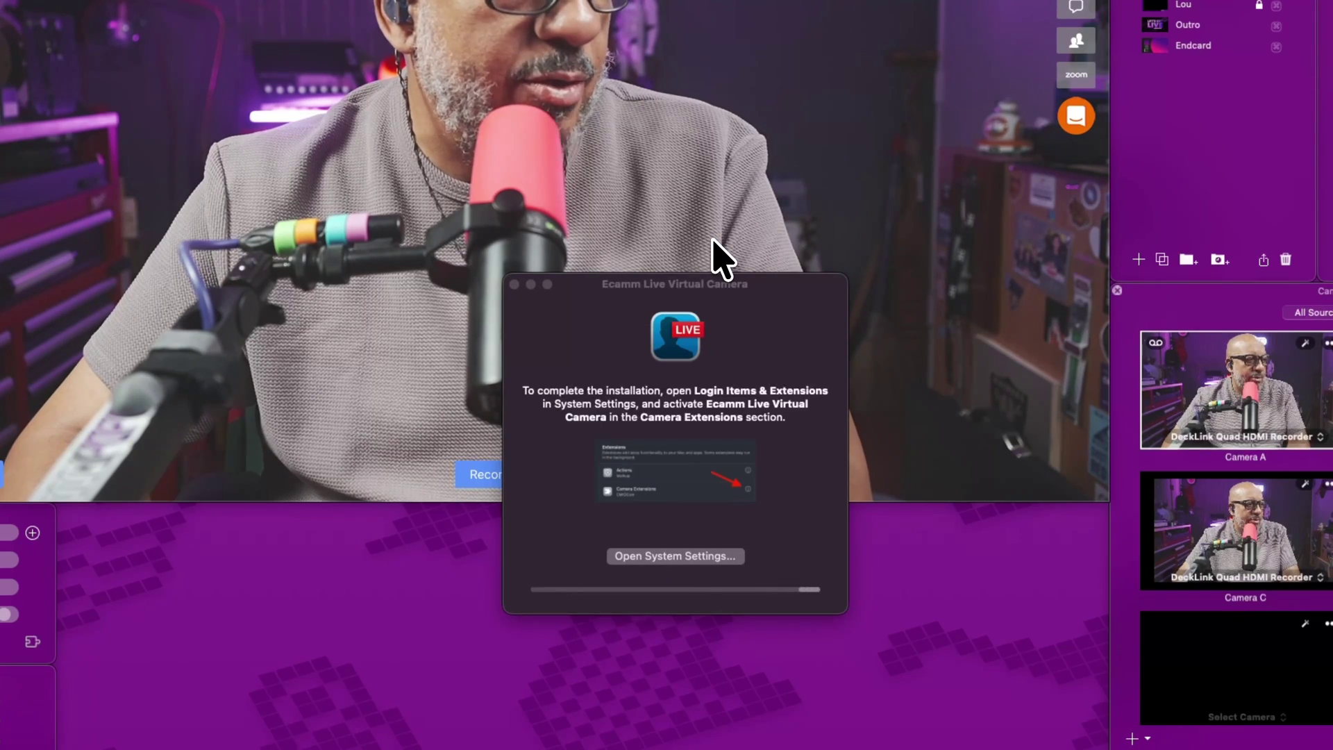
{"action": "left_click", "coordinate": [707, 555]}
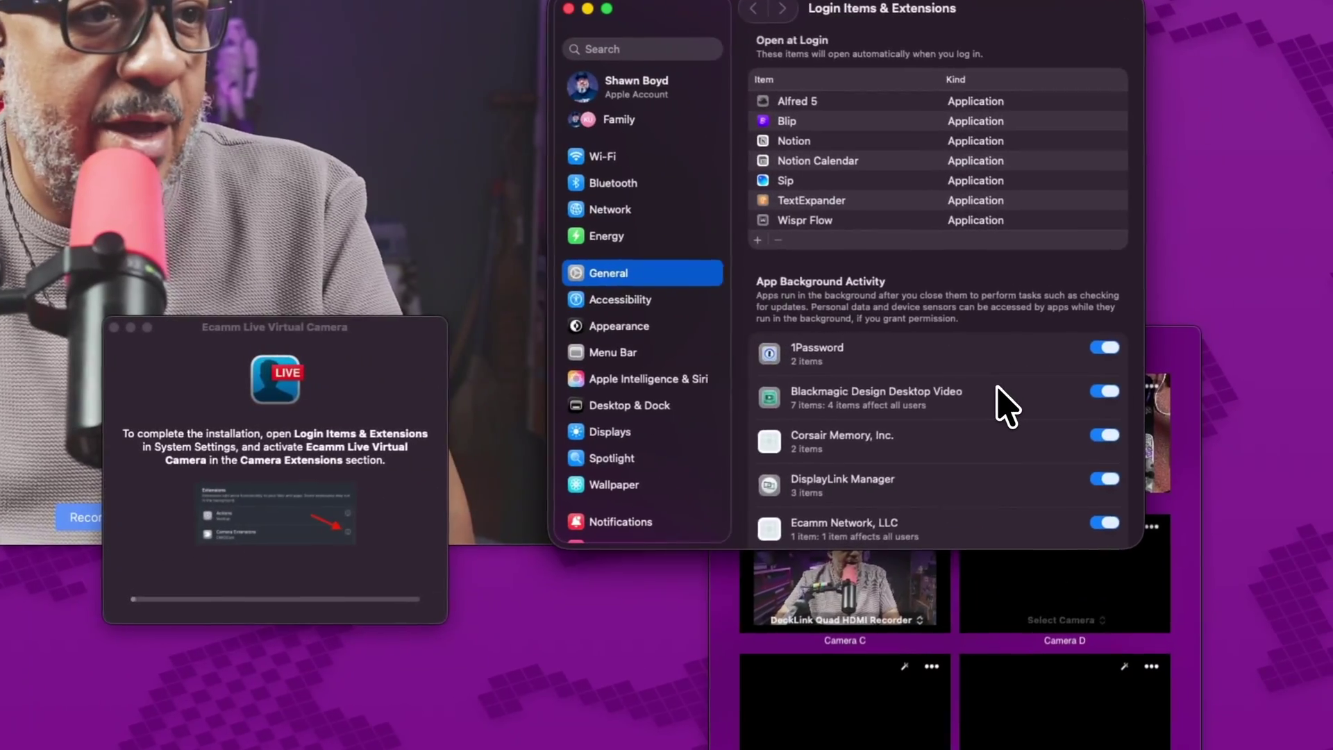
- Enable Ecamm Live Virtual Camera under Login Items & Extensions > By Category > Camera Extensions
{"action": "scroll", "coordinate": [1132, 377], "scroll_direction": "down", "scroll_amount": 2}
{"action": "scroll", "coordinate": [998, 389], "scroll_direction": "down", "scroll_amount": 10}
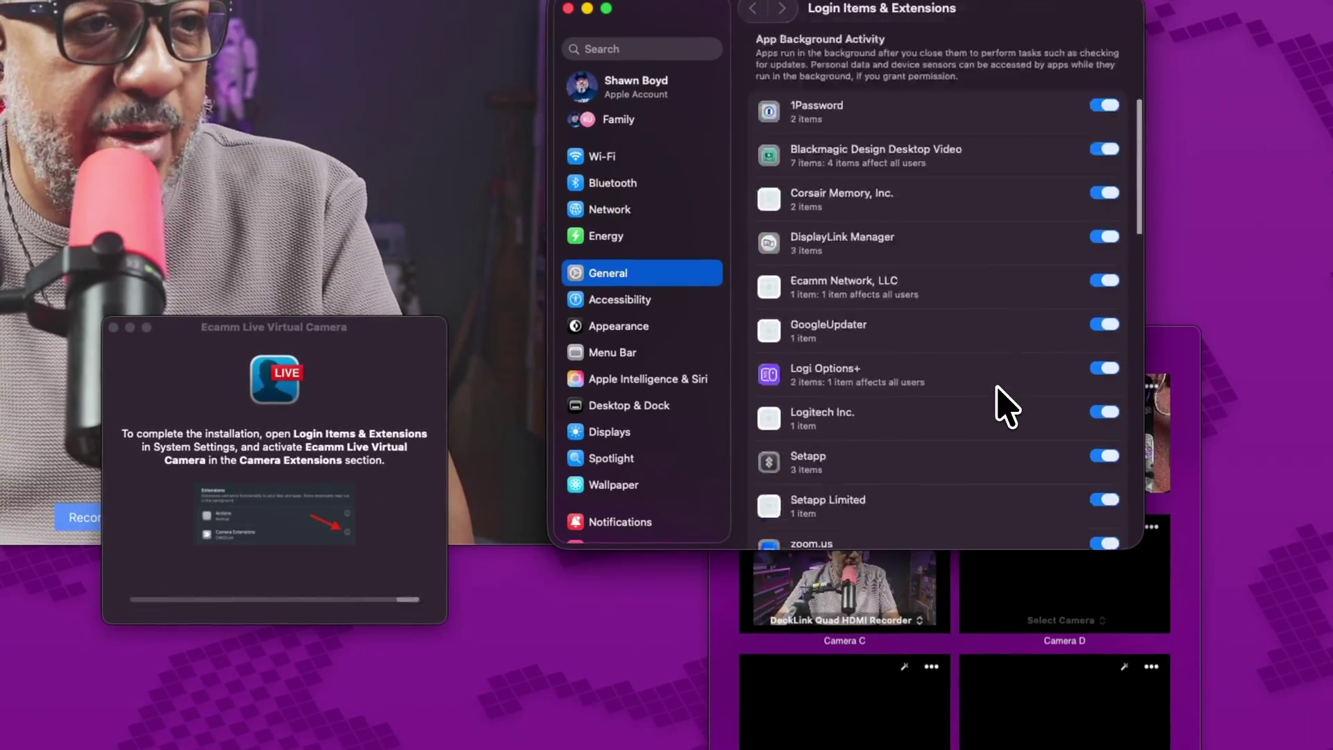
{"action": "scroll", "coordinate": [1005, 406], "scroll_direction": "down", "scroll_amount": 3}
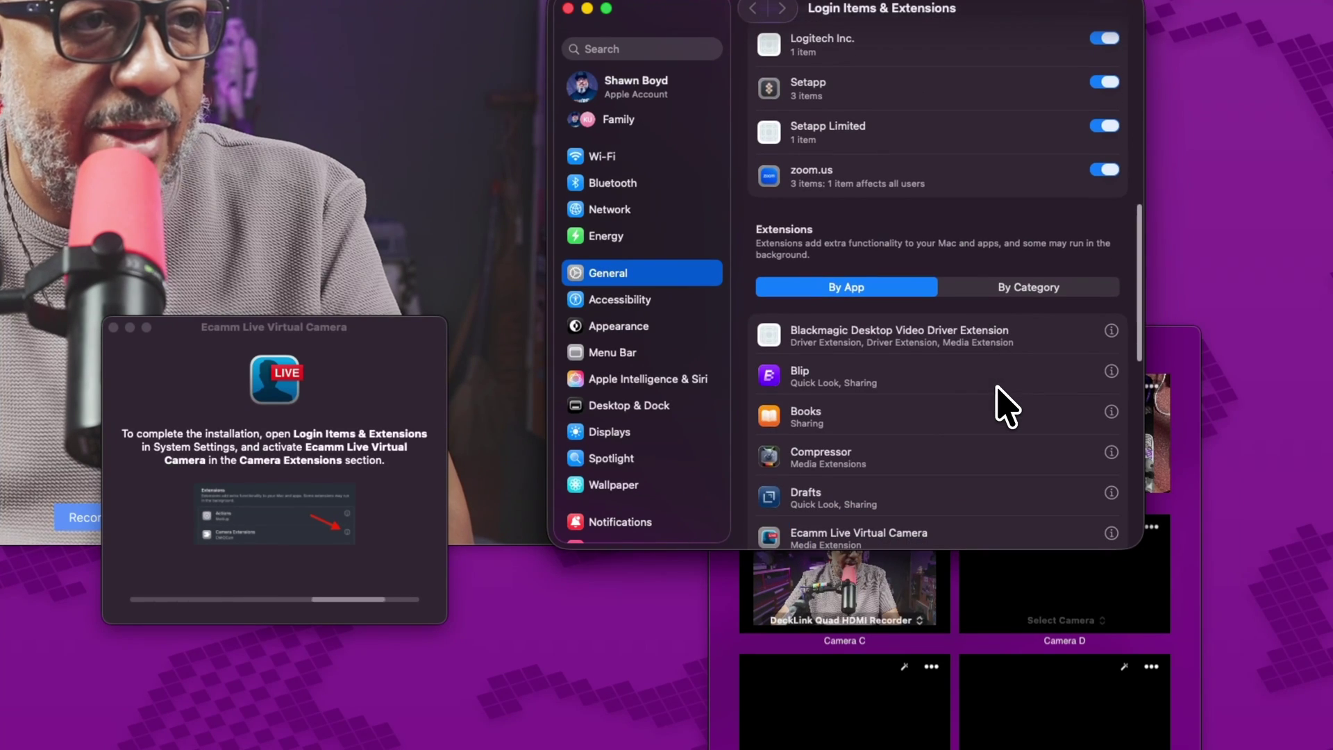
{"action": "scroll", "coordinate": [949, 430], "scroll_direction": "down", "scroll_amount": 2}
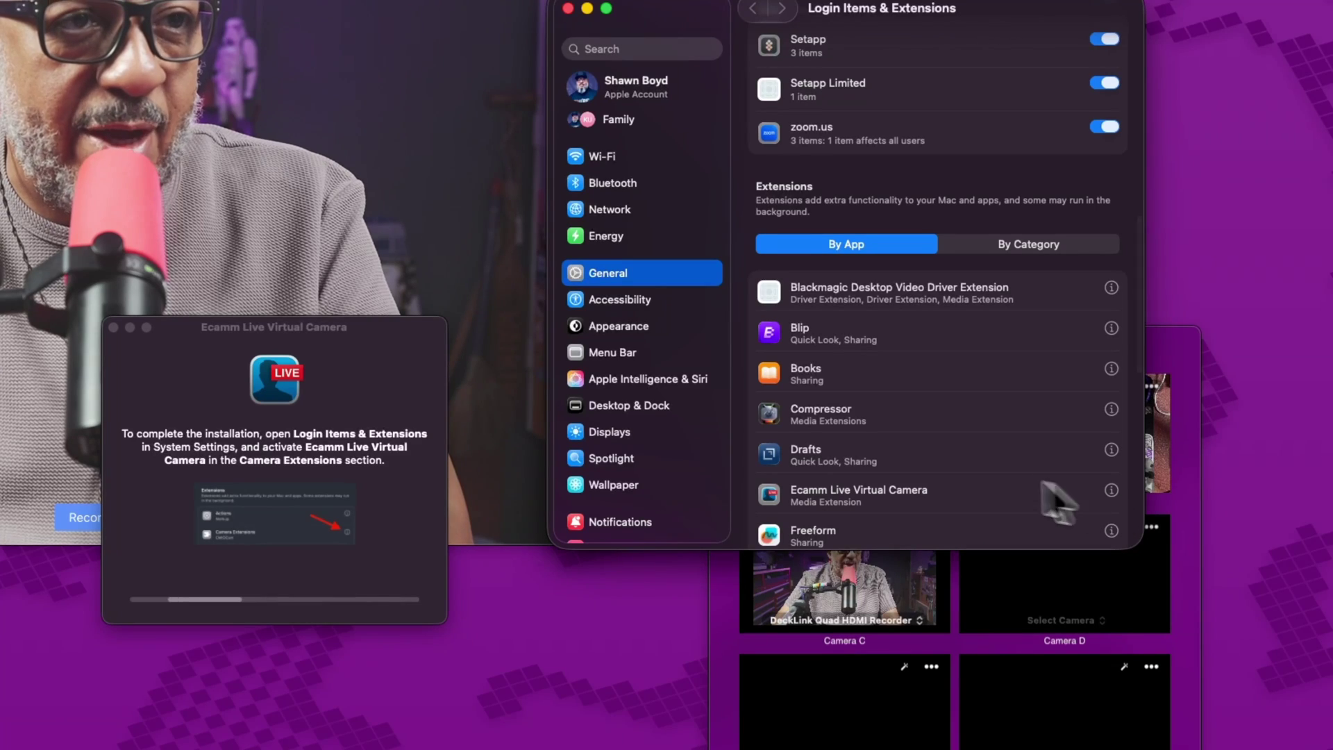
{"action": "left_click", "coordinate": [1021, 254]}
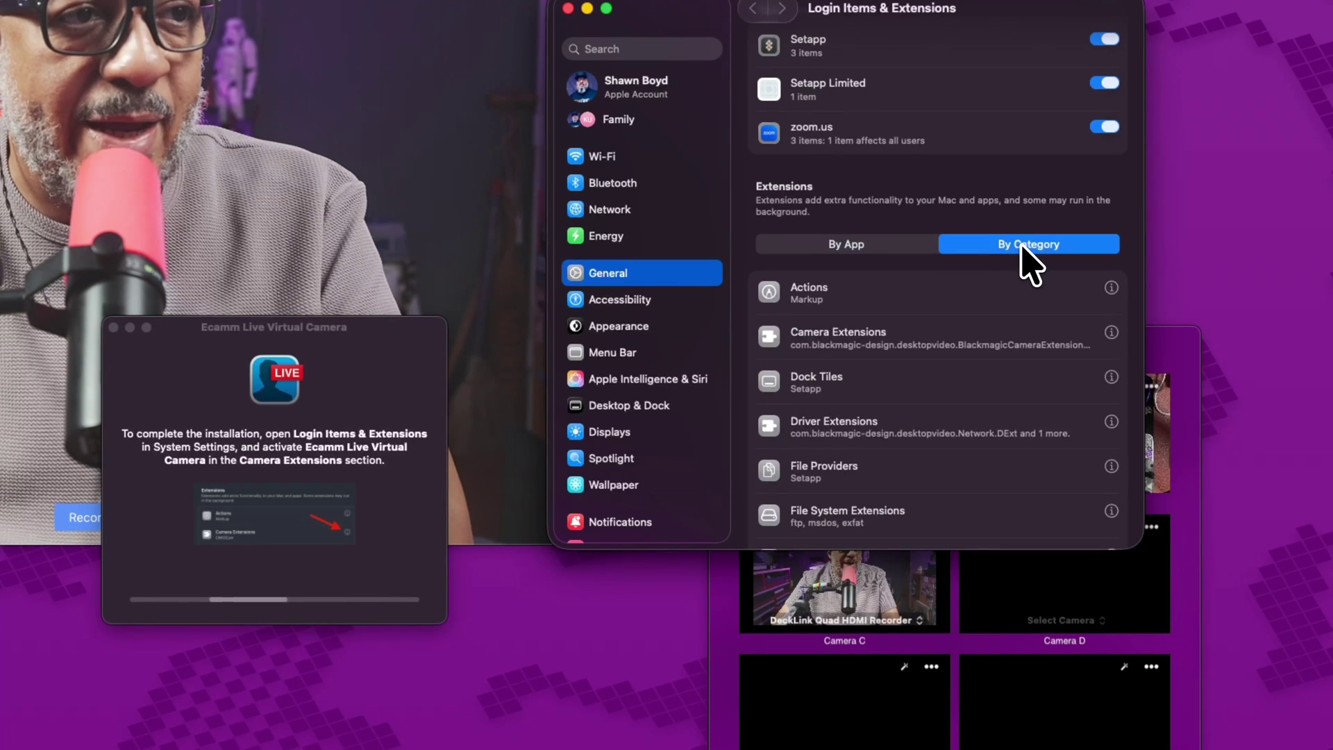
{"action": "left_click", "coordinate": [1111, 332]}
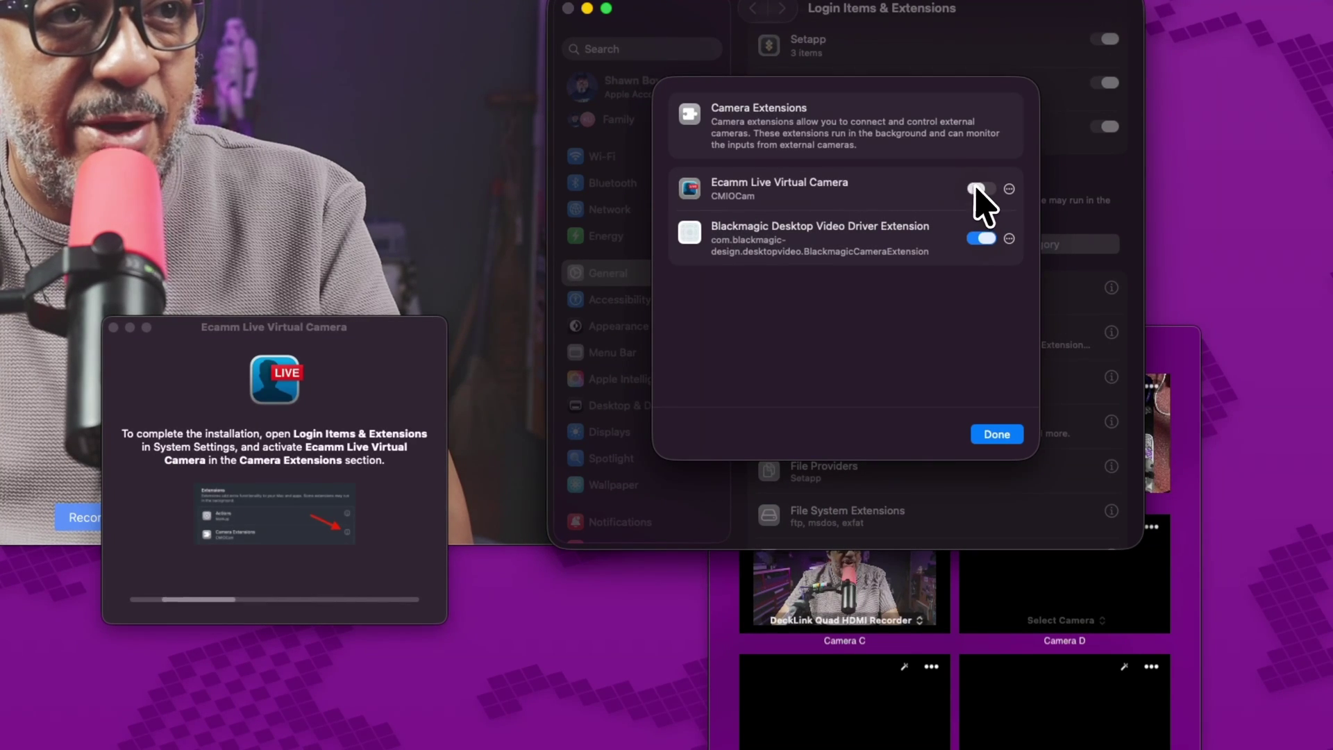
{"action": "left_click", "coordinate": [976, 191]}
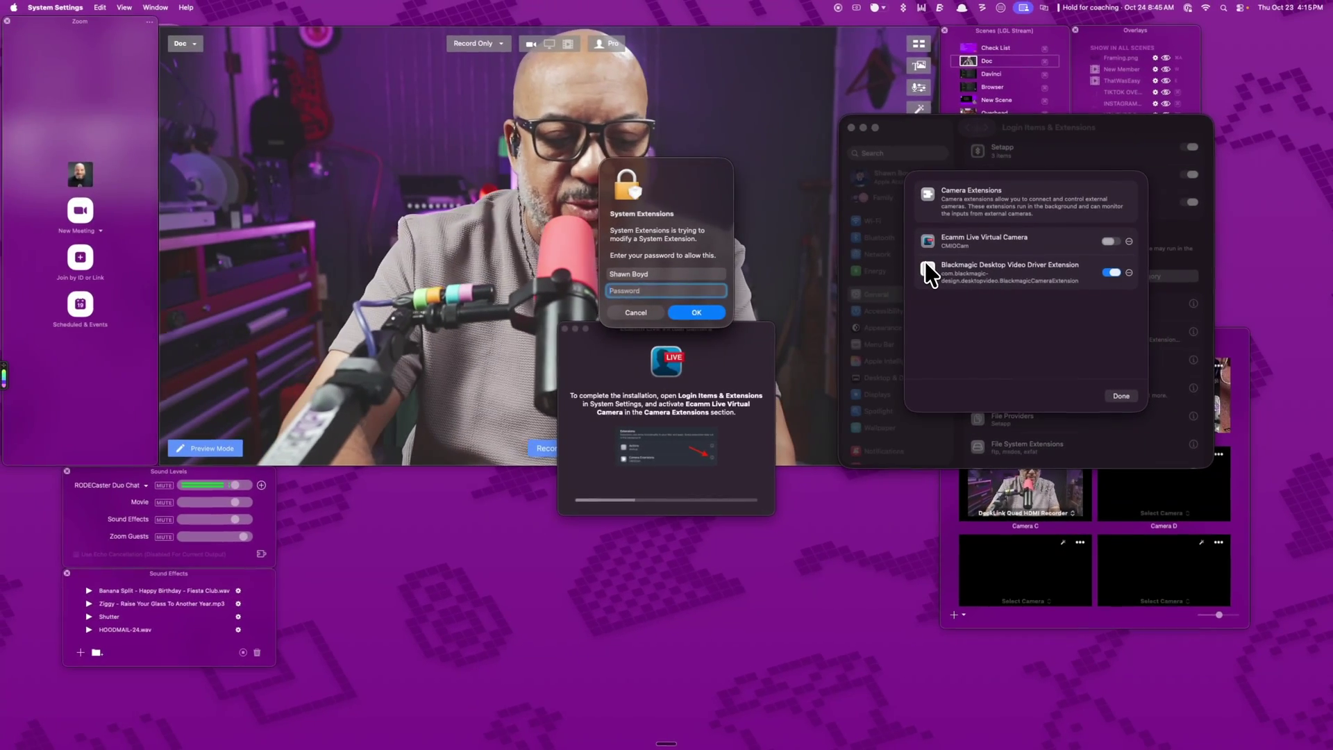
- Approve the extension with the computer password and acknowledge the Virtual Cam installed message
{"action": "type", "text": "•••••"}
{"action": "key", "text": "Return"}
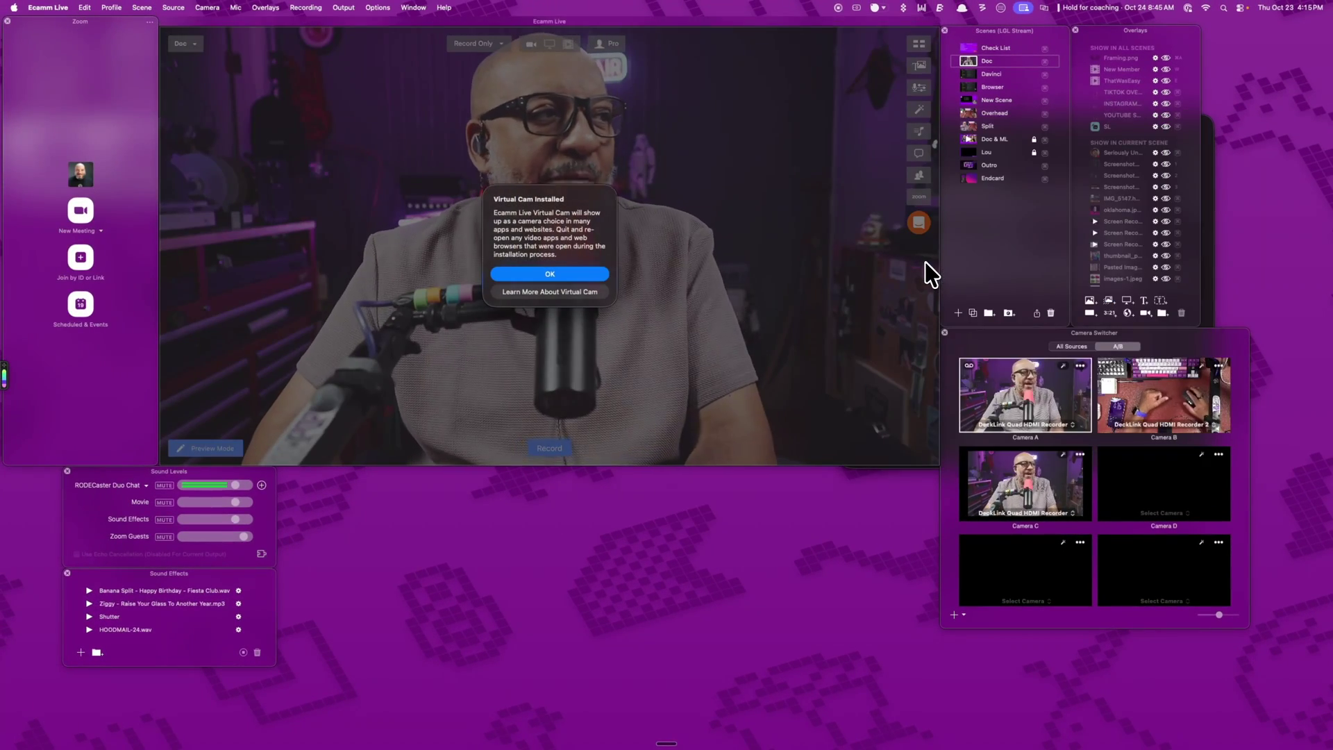
{"action": "left_click", "coordinate": [559, 273]}
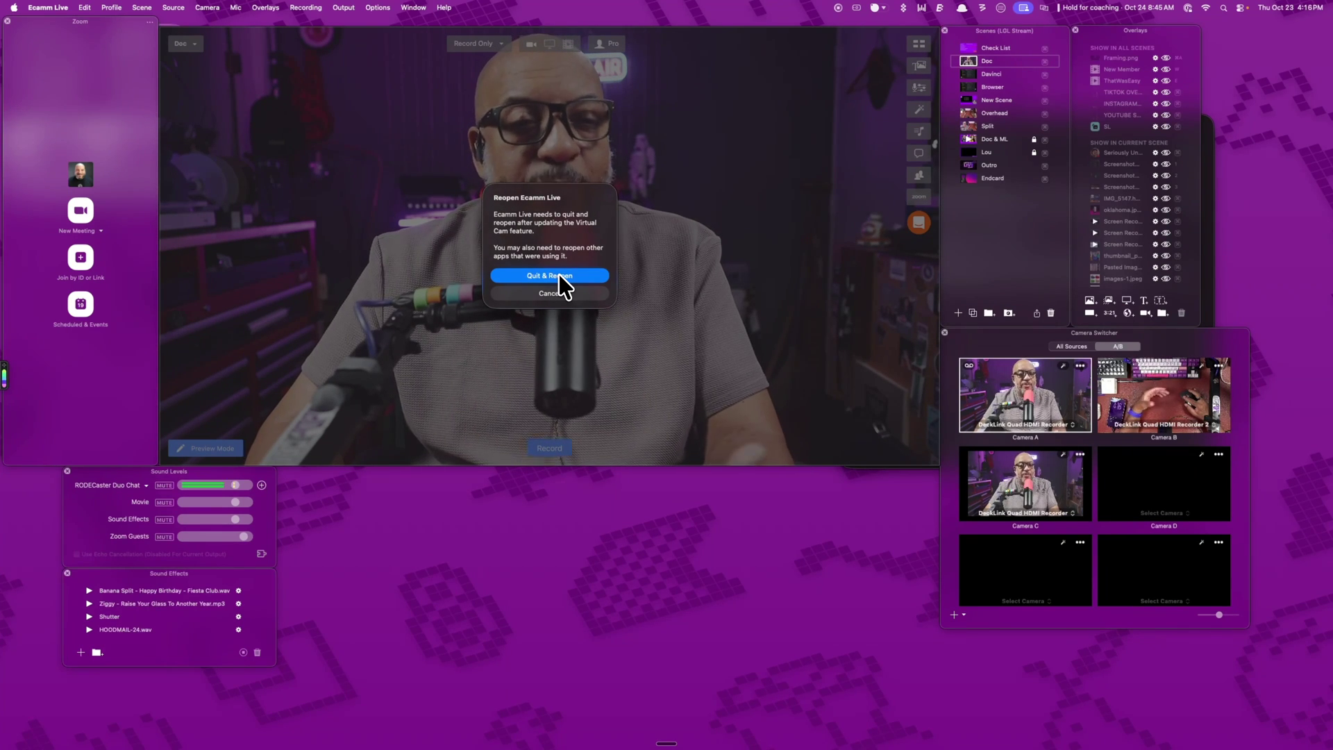
- Check Camera A's video source, then quit and relaunch Ecamm Live
{"action": "left_click", "coordinate": [558, 275]}
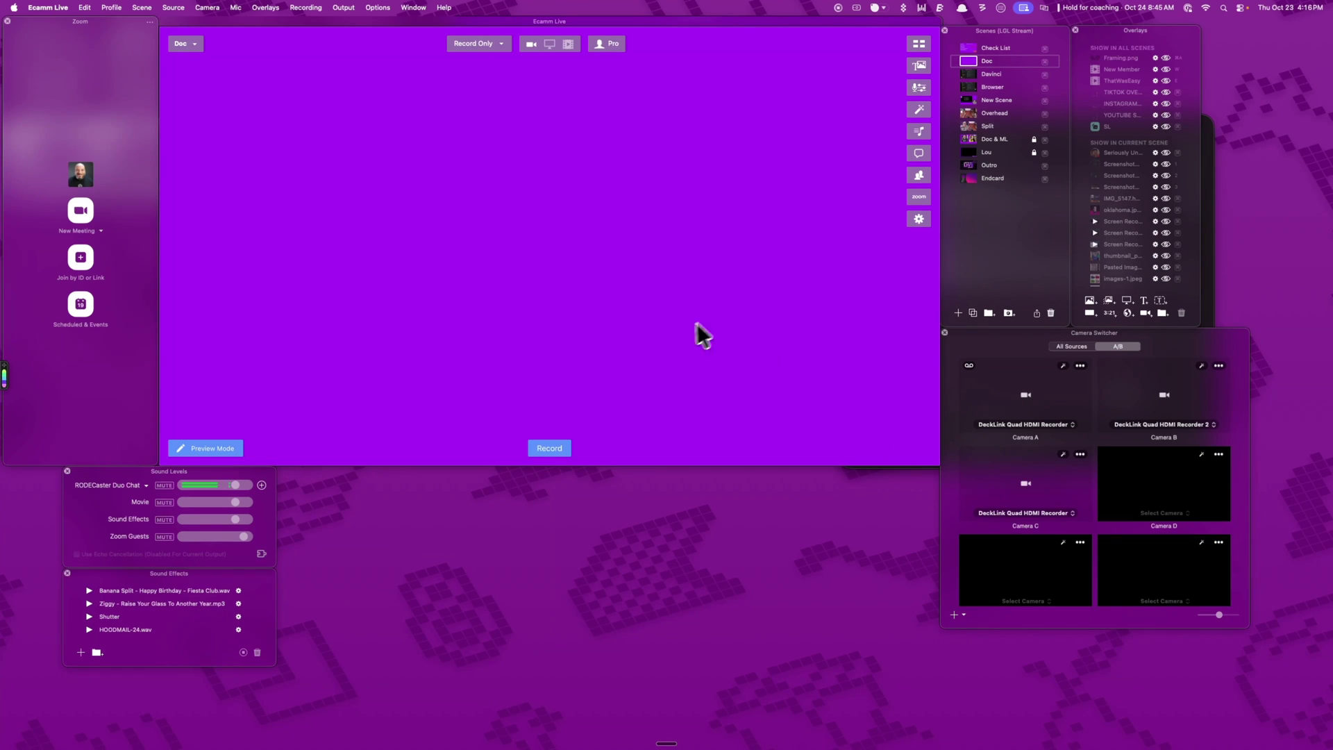
{"action": "left_click", "coordinate": [1043, 426]}
{"action": "left_click", "coordinate": [1043, 426]}
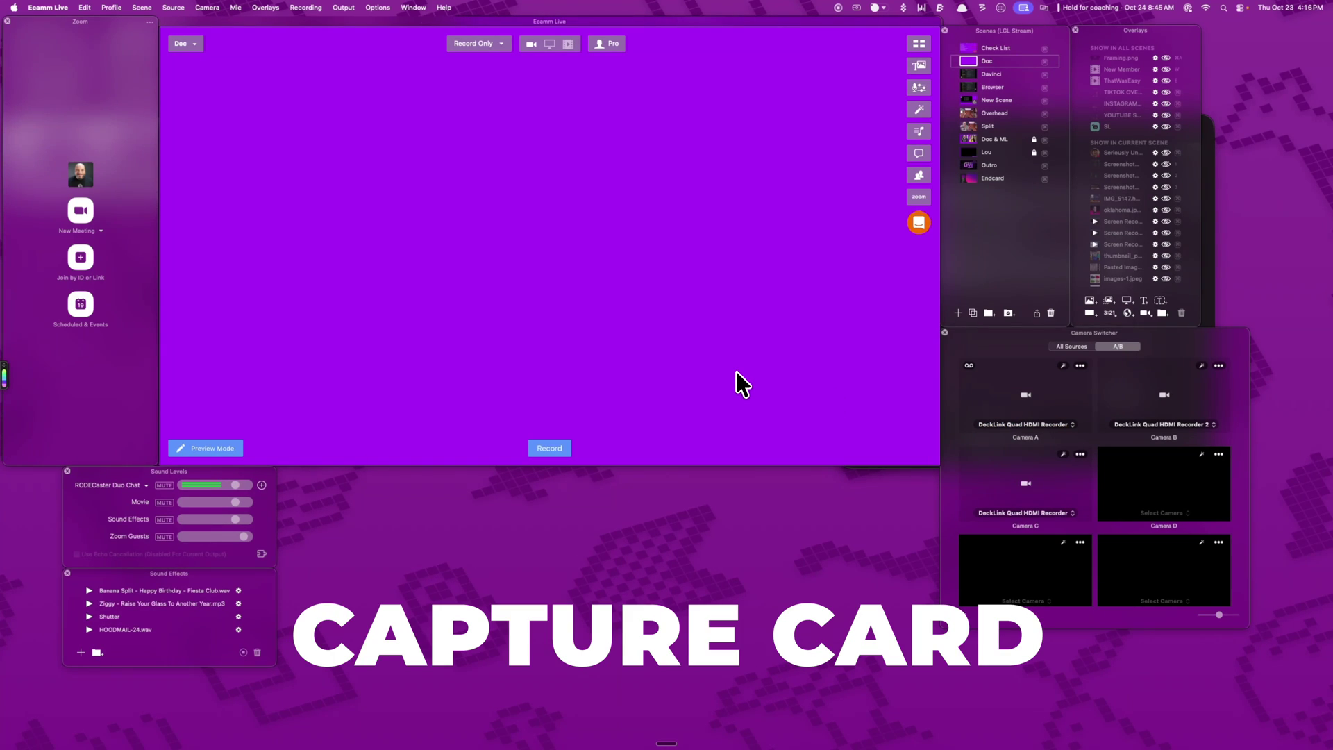
{"action": "key", "text": "super+q"}
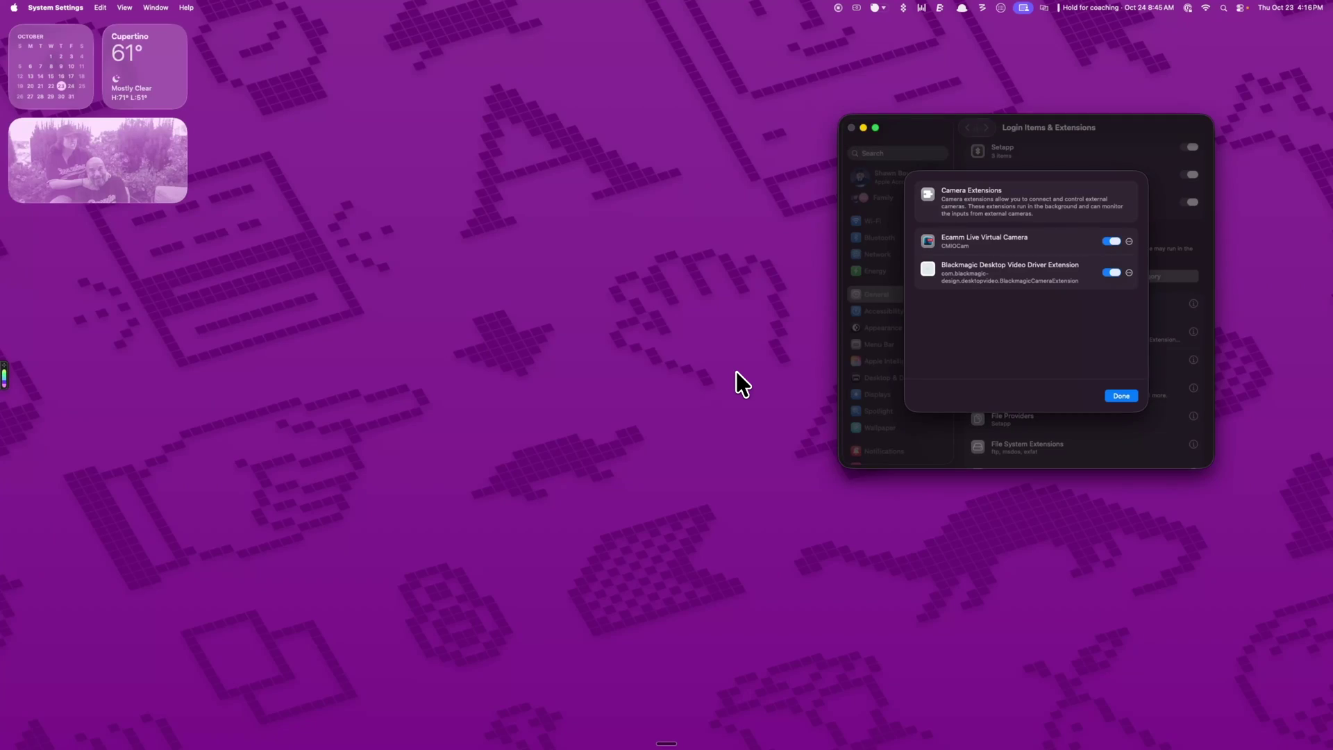
{"action": "key", "text": "alt+space"}
{"action": "type", "text": "b"}
{"action": "key", "text": "BackSpace"}
{"action": "type", "text": "ec"}
{"action": "key", "text": "Return"}
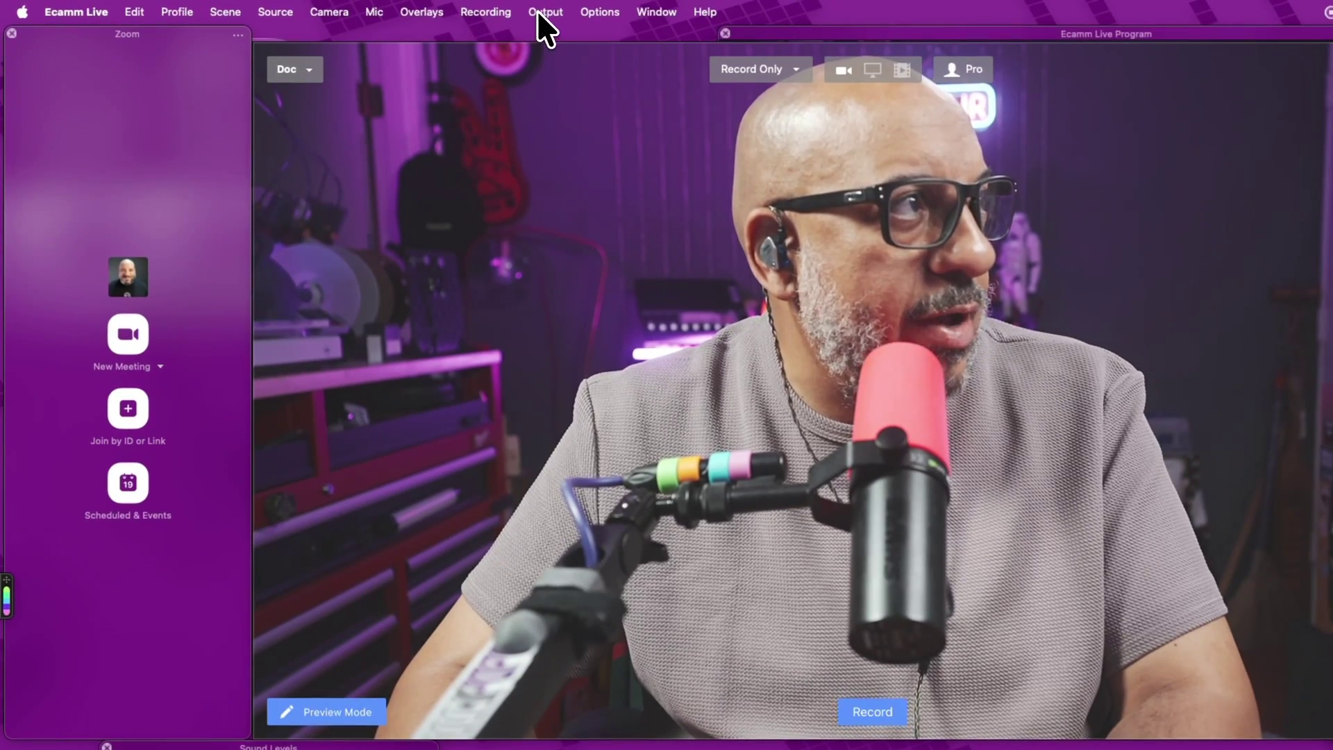
- Confirm Output > Virtual Cam now reads Ready
{"action": "left_click", "coordinate": [545, 12]}
{"action": "mouse_move", "coordinate": [590, 158]}
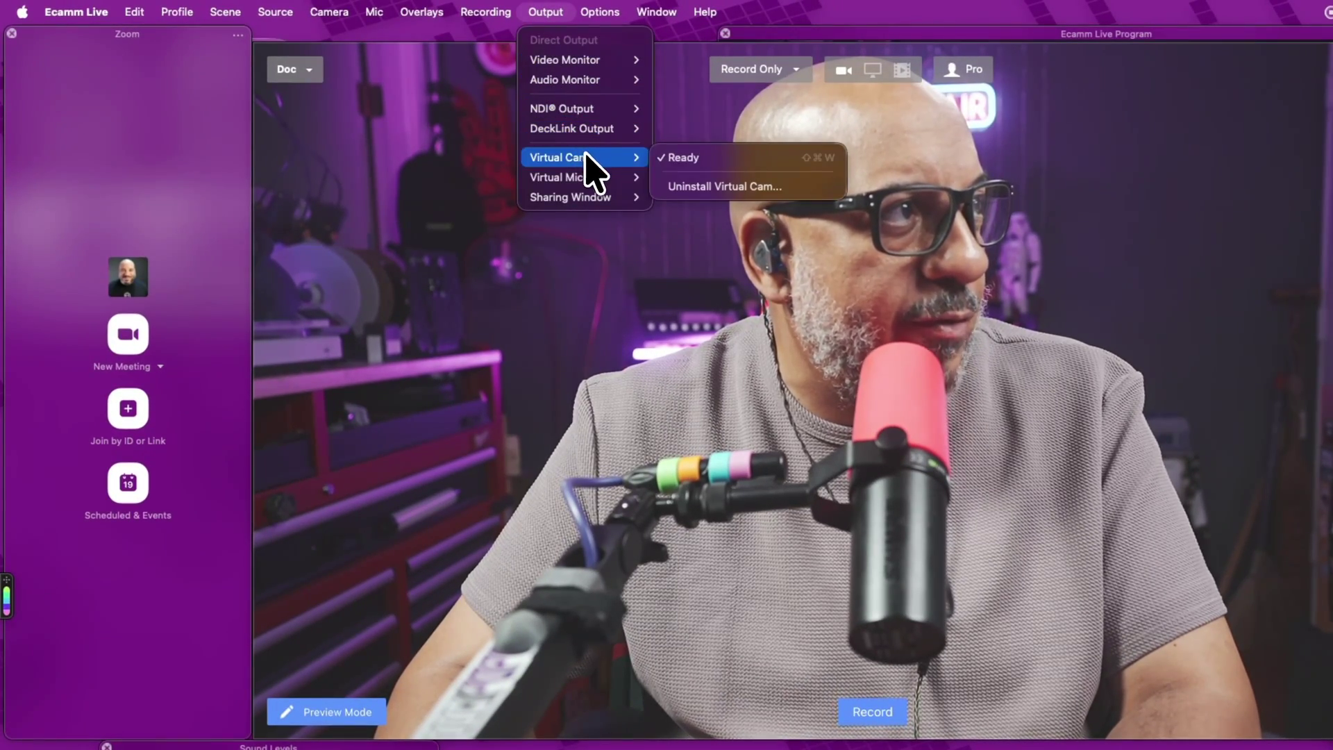
{"action": "left_click", "coordinate": [680, 156]}
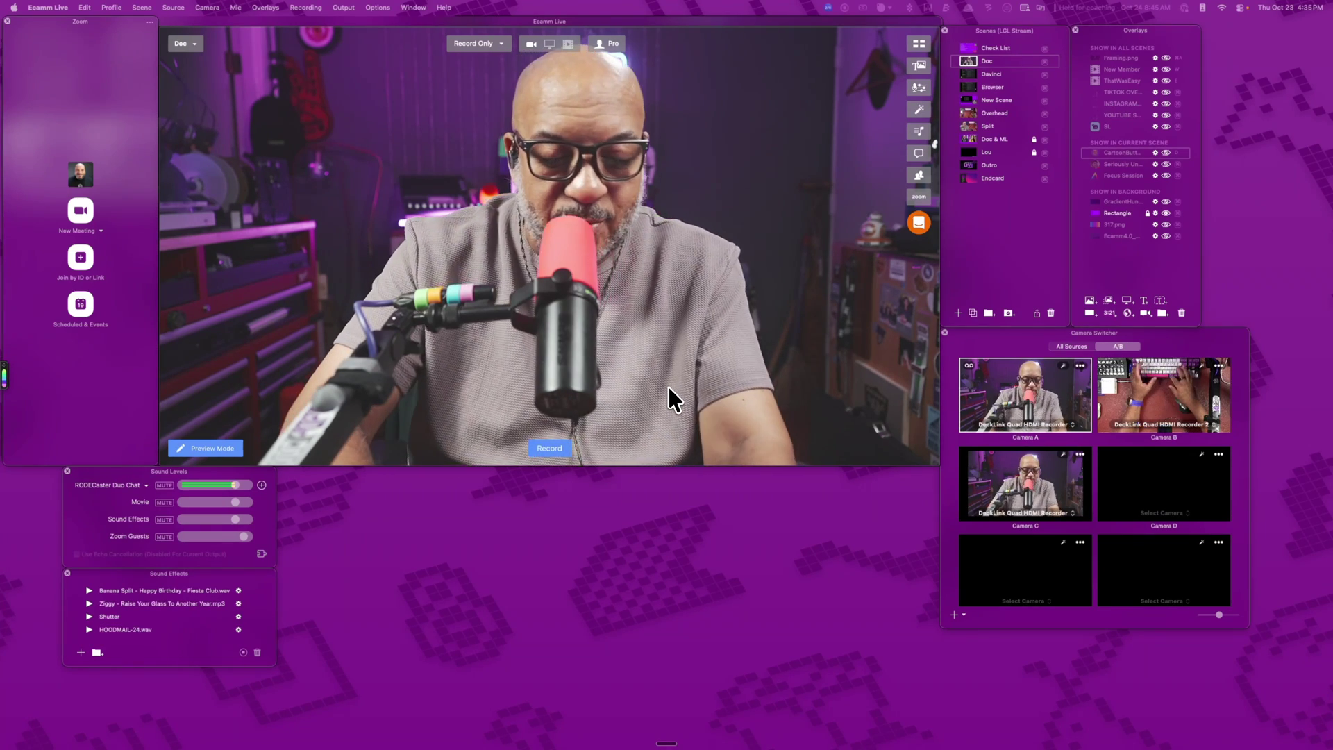
- Relaunch Zoom Workplace and show Video & effects with the Ecamm Live Virtual Cam preview
{"action": "key", "text": "super+space"}
{"action": "type", "text": "zoom"}
{"action": "key", "text": "Return"}
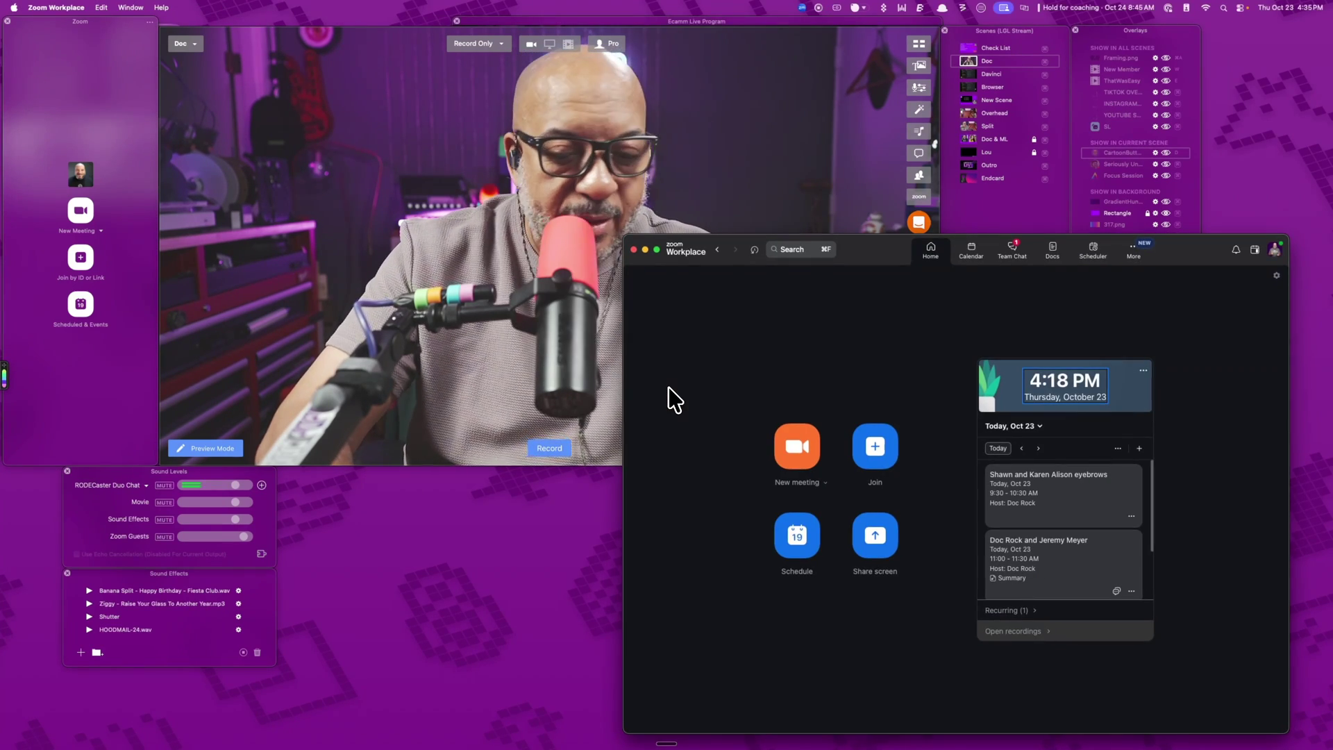
{"action": "key", "text": "super+comma"}
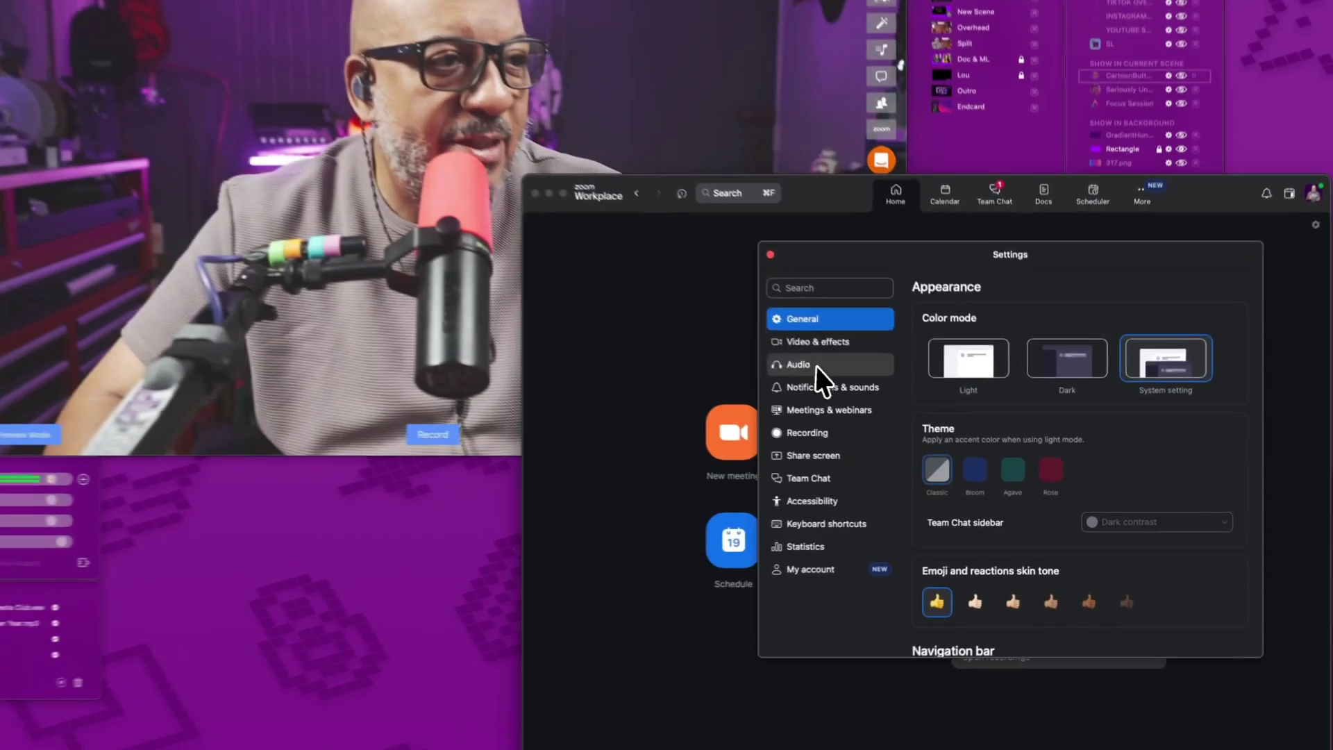
{"action": "left_click", "coordinate": [826, 341]}
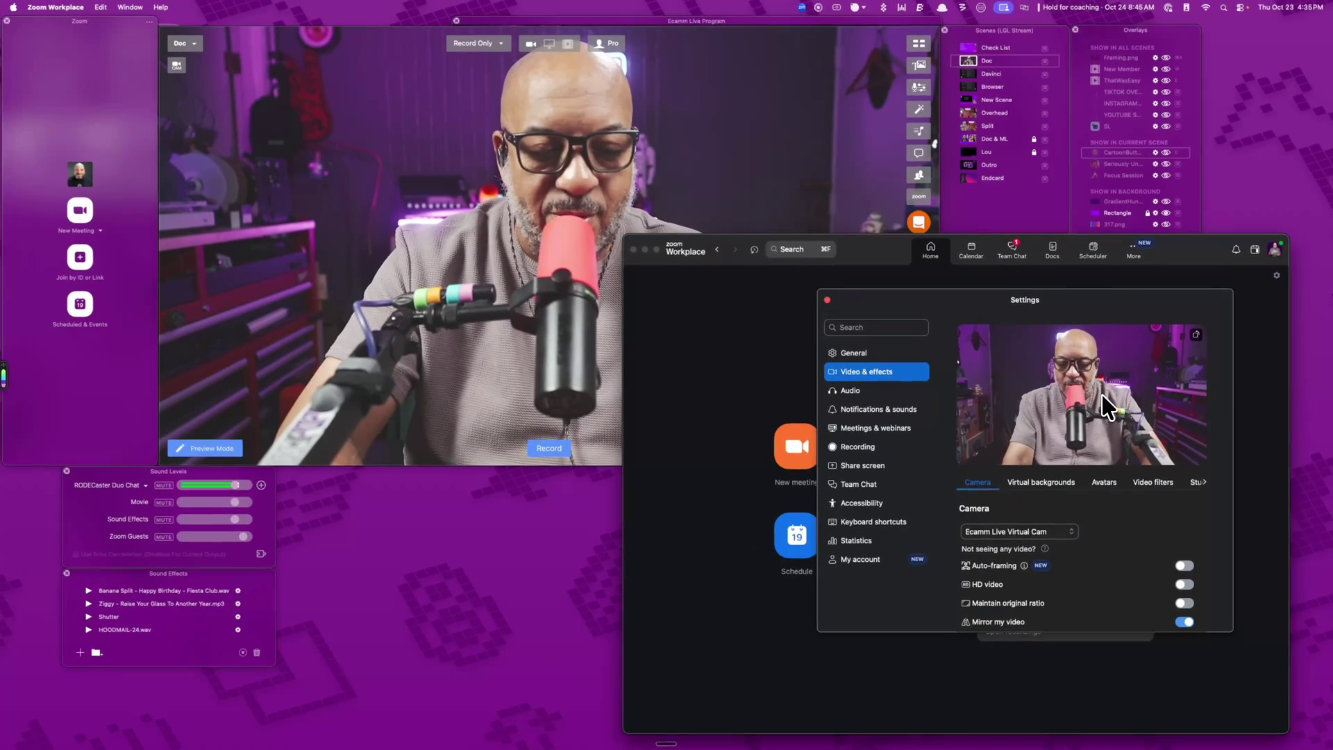
- Launch QuickTime Player, dismiss the Open dialog and start a New Movie Recording
{"action": "key", "text": "super+space"}
{"action": "type", "text": "qui"}
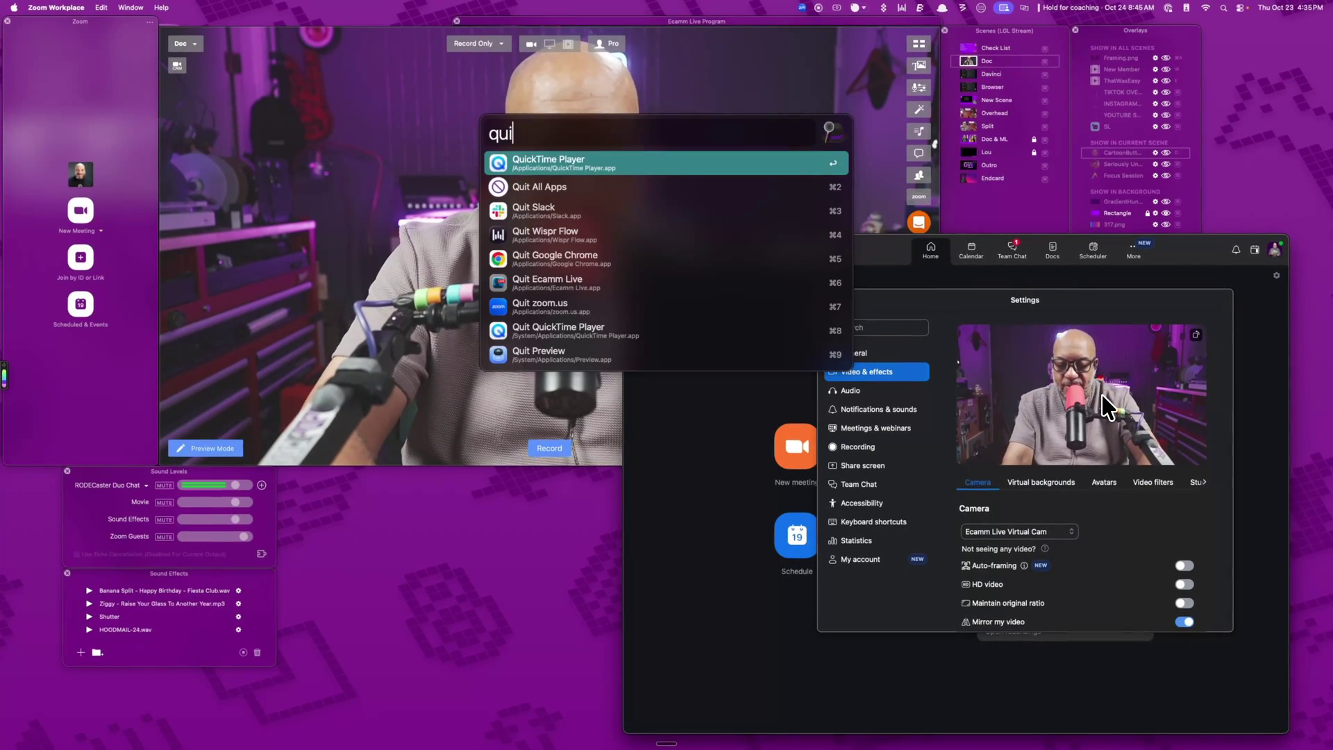
{"action": "key", "text": "Return"}
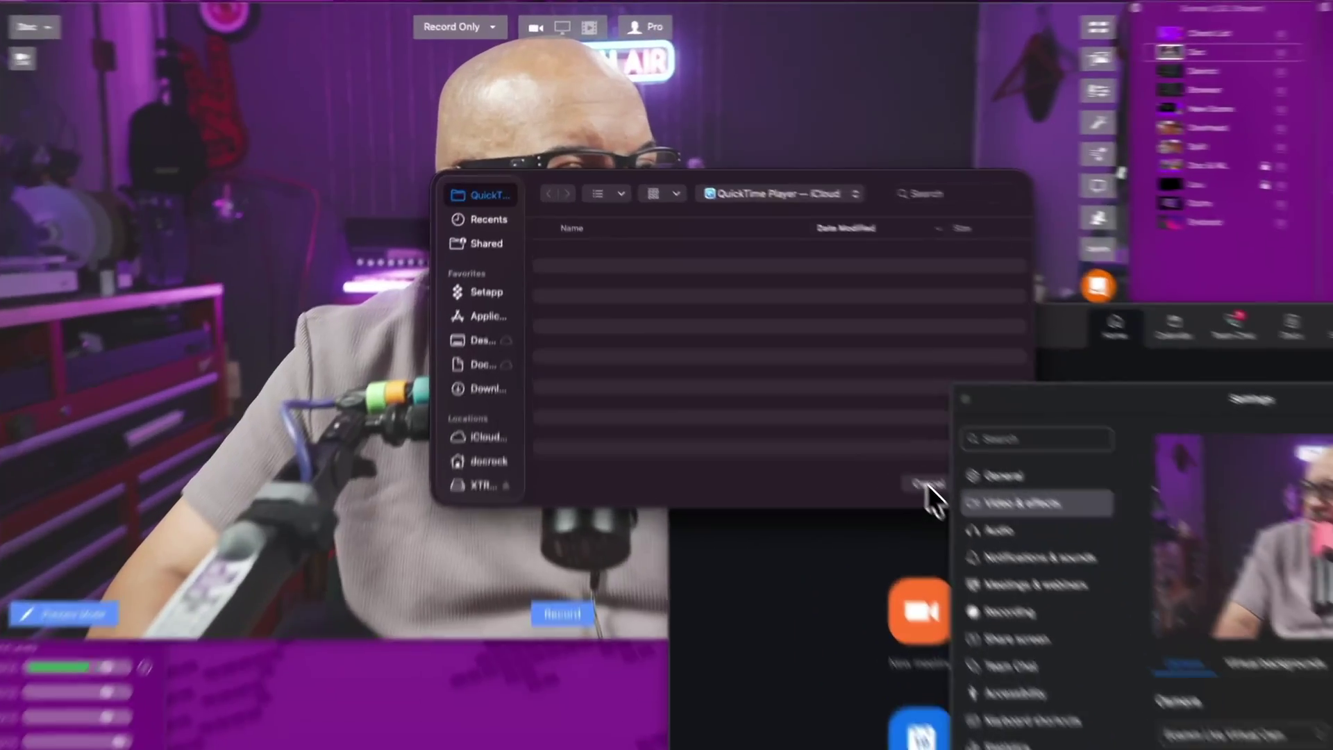
{"action": "left_click", "coordinate": [927, 484]}
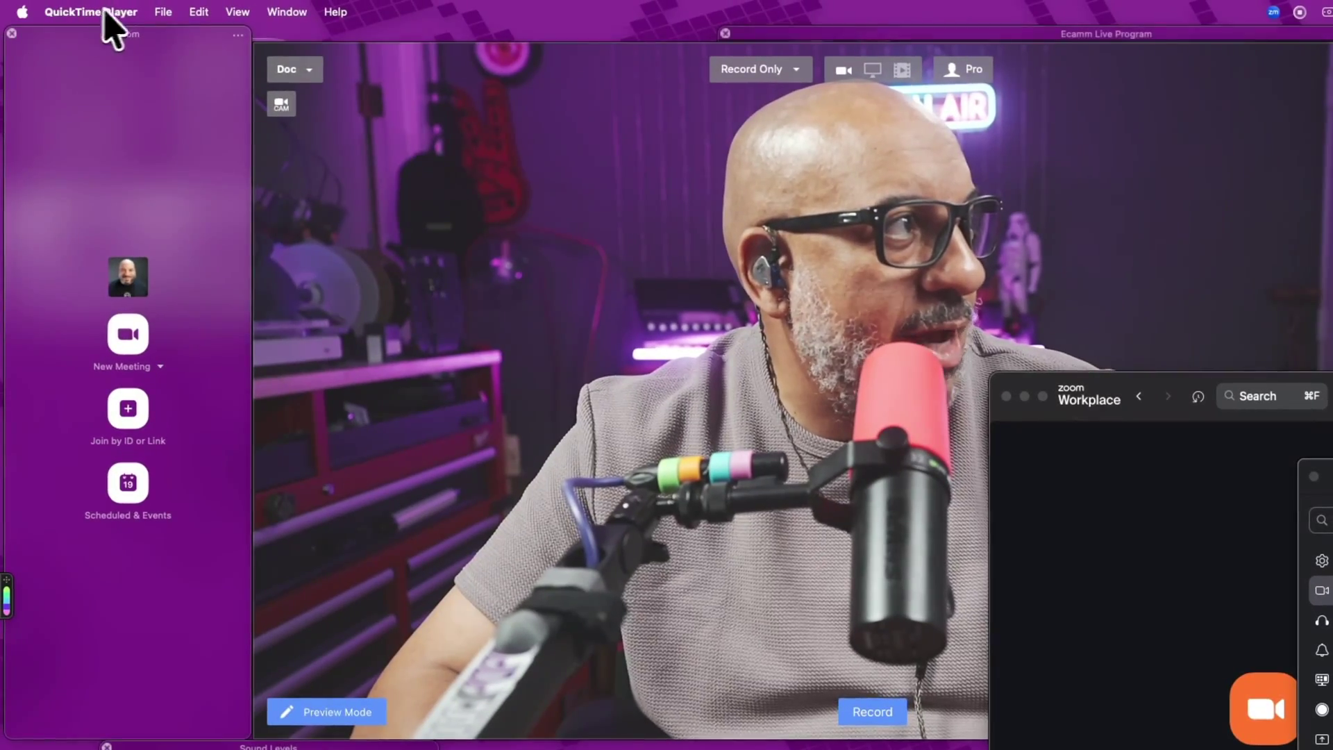
{"action": "left_click", "coordinate": [163, 13]}
{"action": "left_click", "coordinate": [200, 40]}
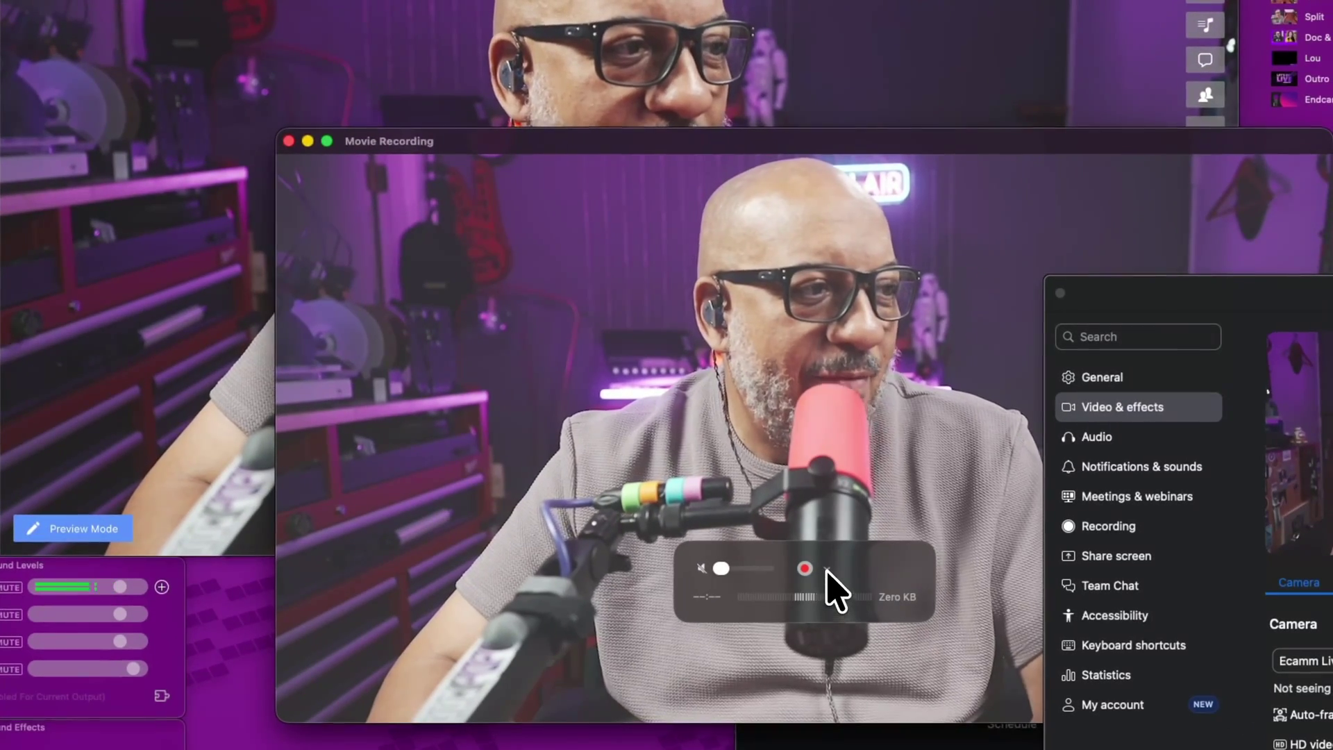
- Set the recording camera to Ecamm Live Virtual Cam and move the window down-left
{"action": "left_click", "coordinate": [827, 570]}
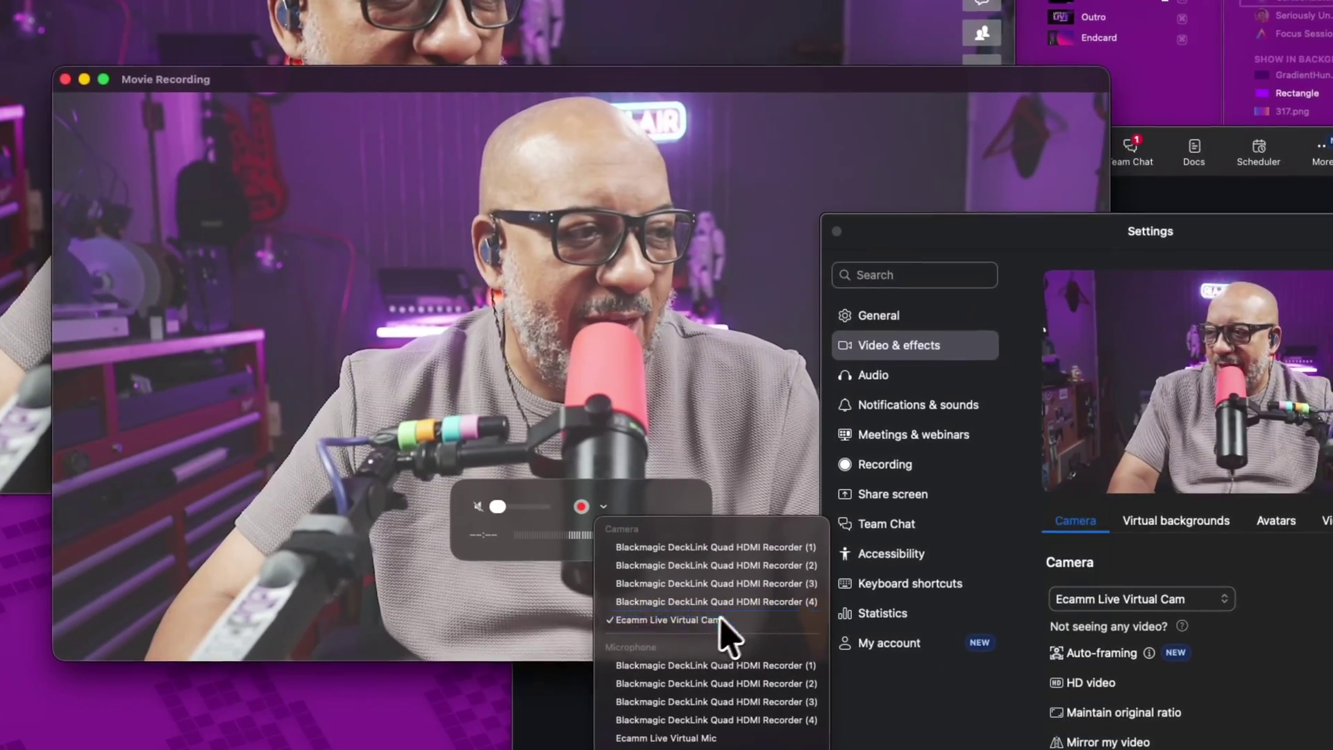
{"action": "left_click", "coordinate": [725, 620]}
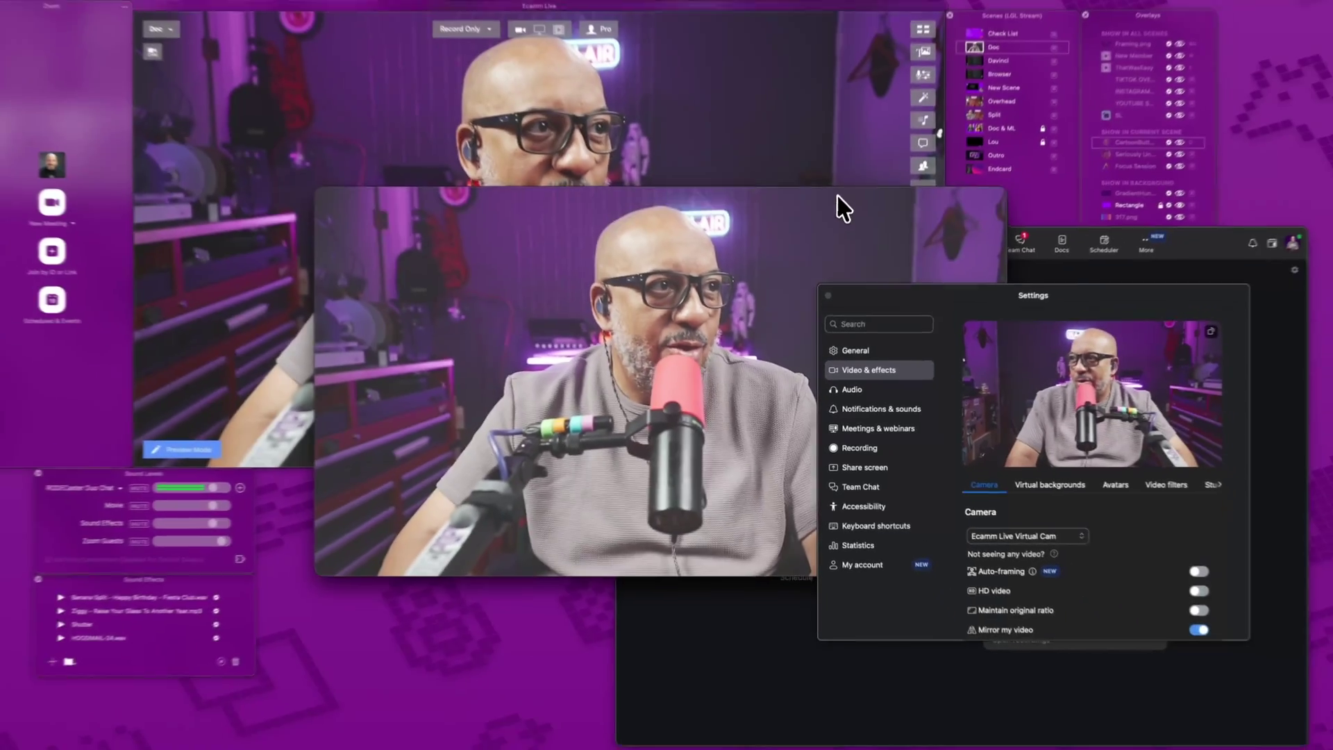
{"action": "left_click_drag", "start_coordinate": [860, 83], "coordinate": [542, 224]}
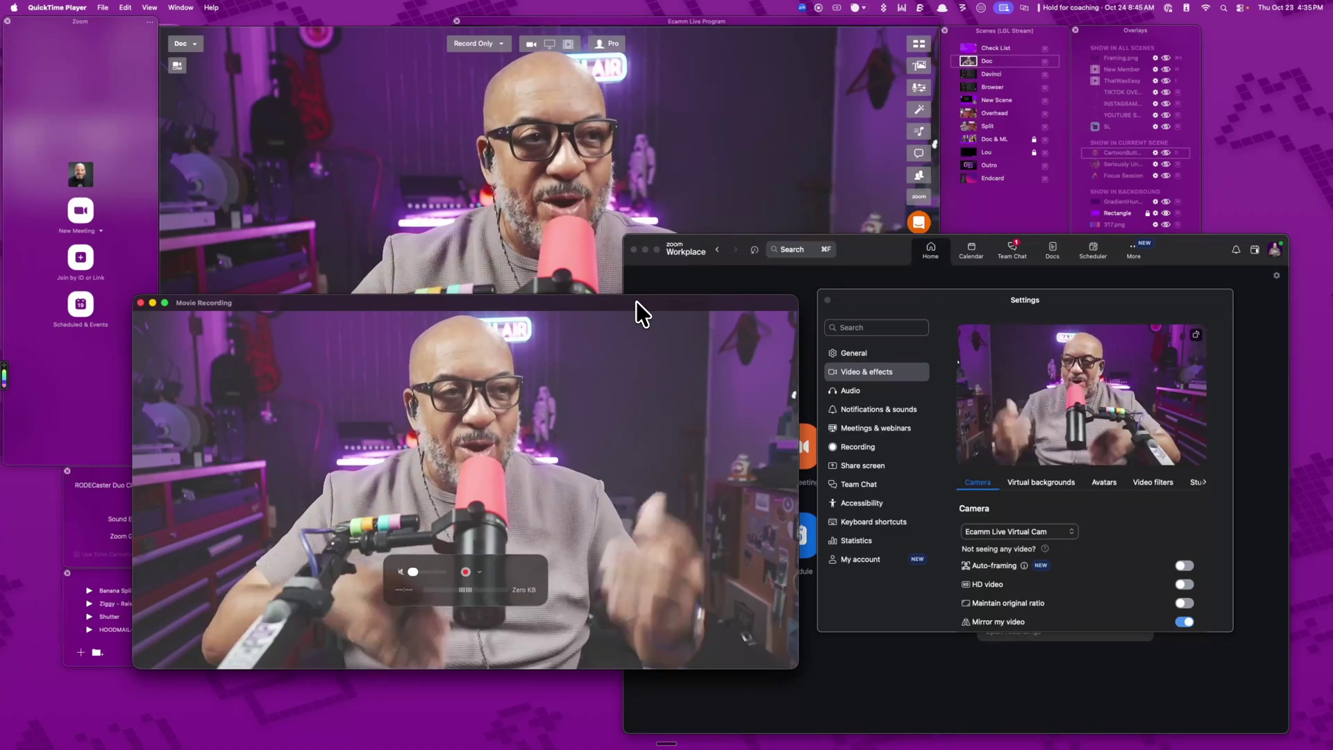
- Shrink the QuickTime recording window, move it lower right, and bring Ecamm Live forward
{"action": "left_click", "coordinate": [841, 127]}
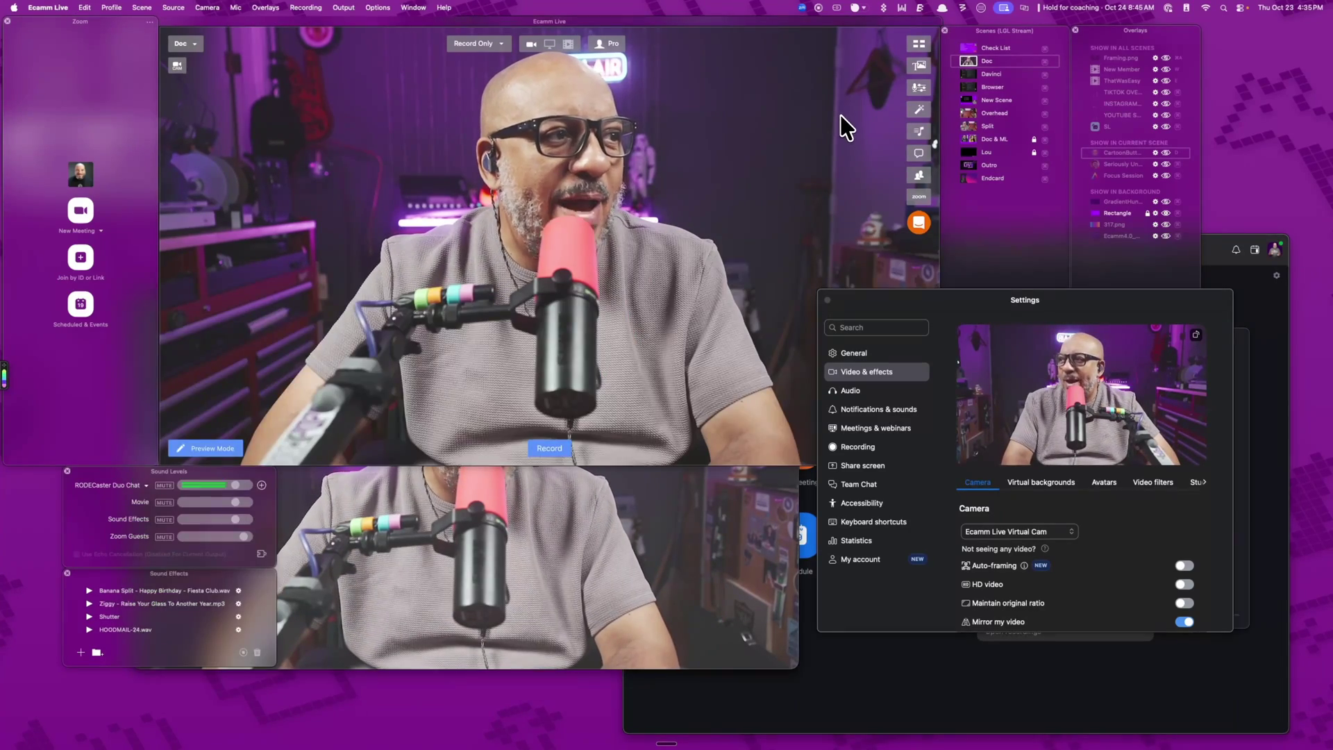
{"action": "left_click", "coordinate": [658, 524]}
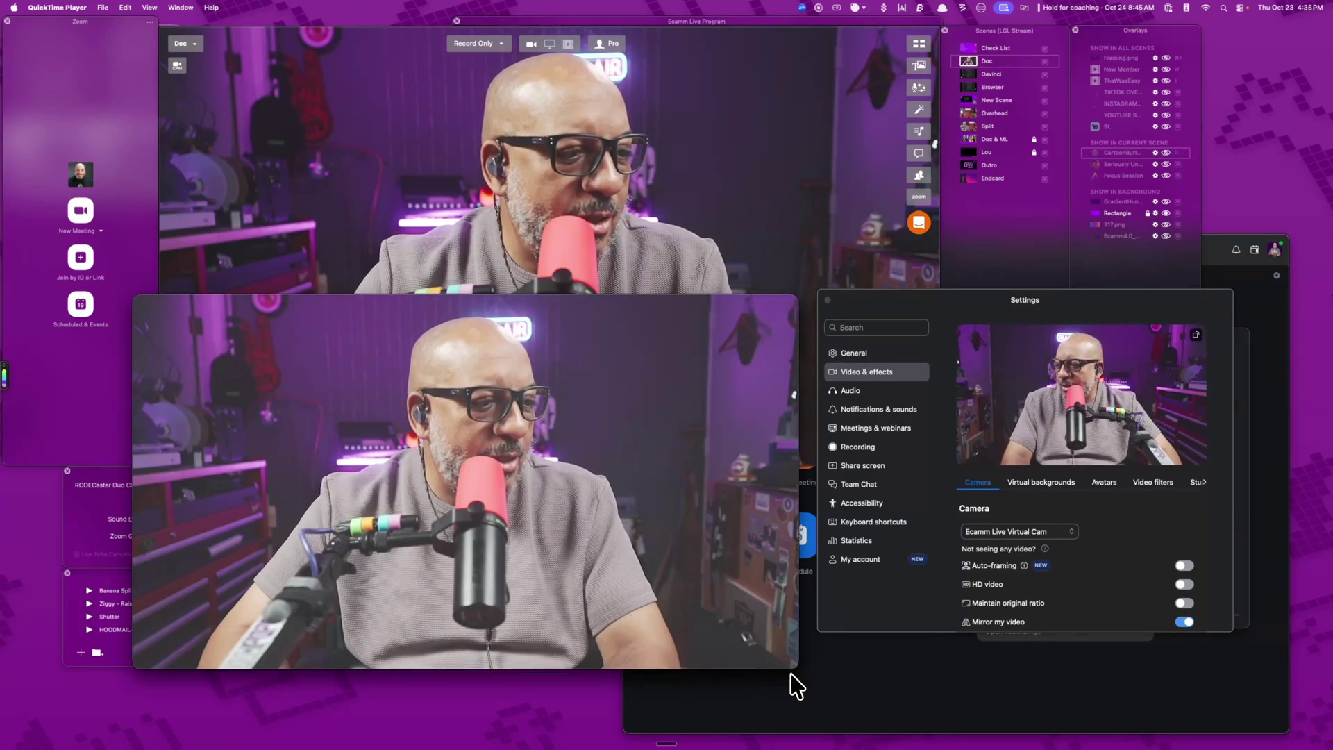
{"action": "left_click_drag", "start_coordinate": [794, 673], "coordinate": [558, 534]}
{"action": "left_click_drag", "start_coordinate": [469, 305], "coordinate": [536, 478]}
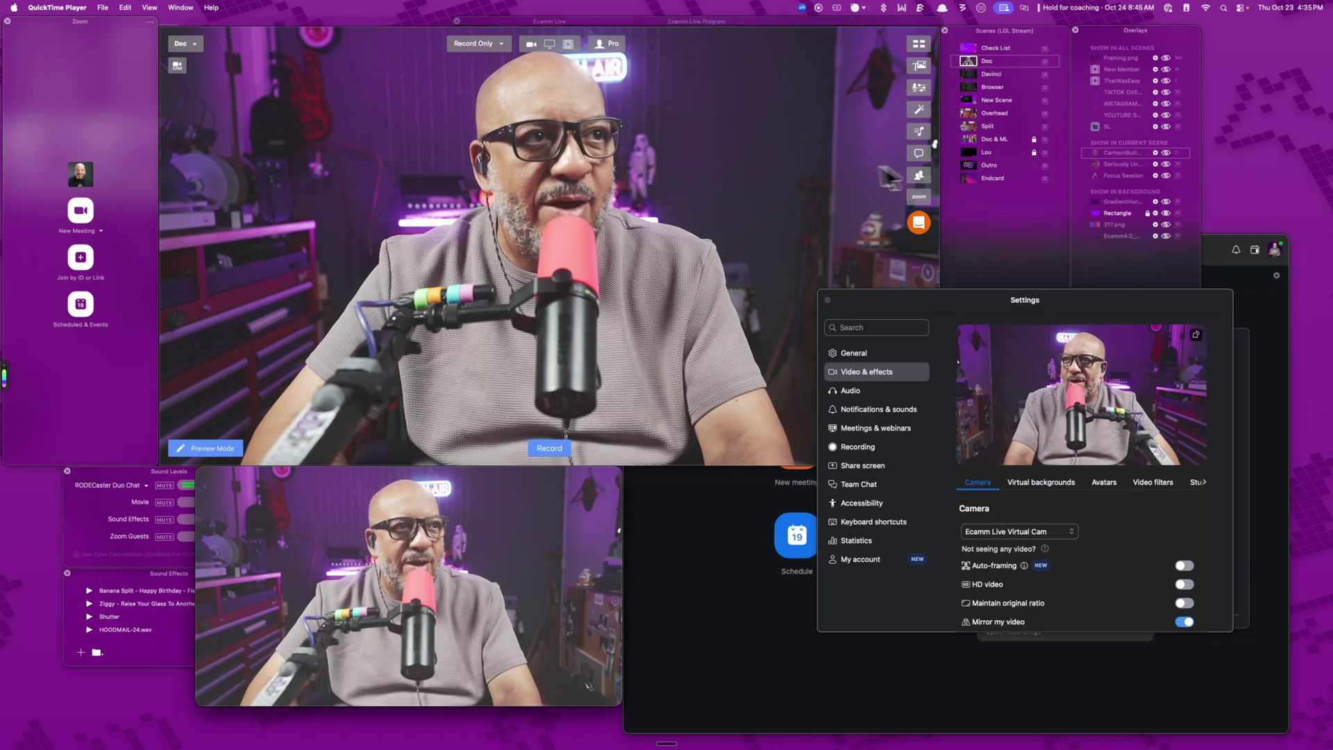
{"action": "left_click", "coordinate": [837, 167]}
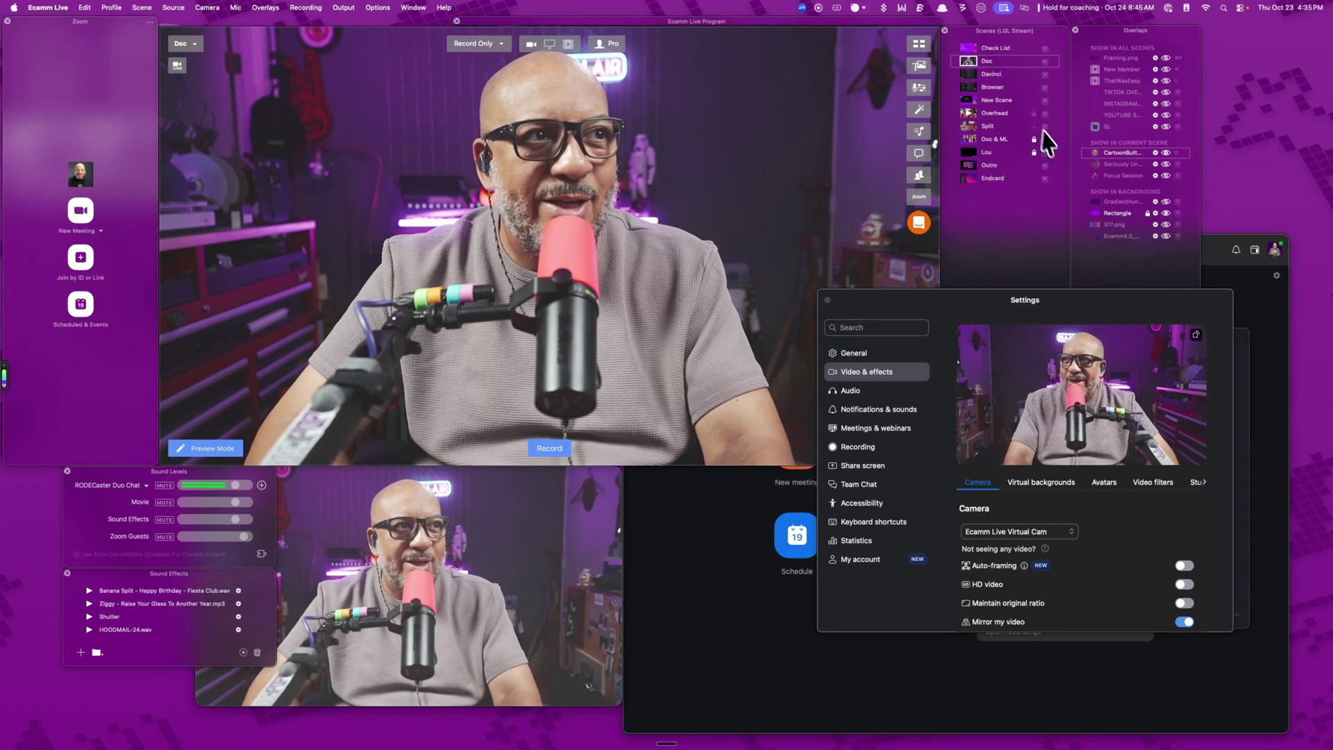
- Switch the program scene to Overhead, then Split, then back to Doc
{"action": "left_click", "coordinate": [969, 112]}
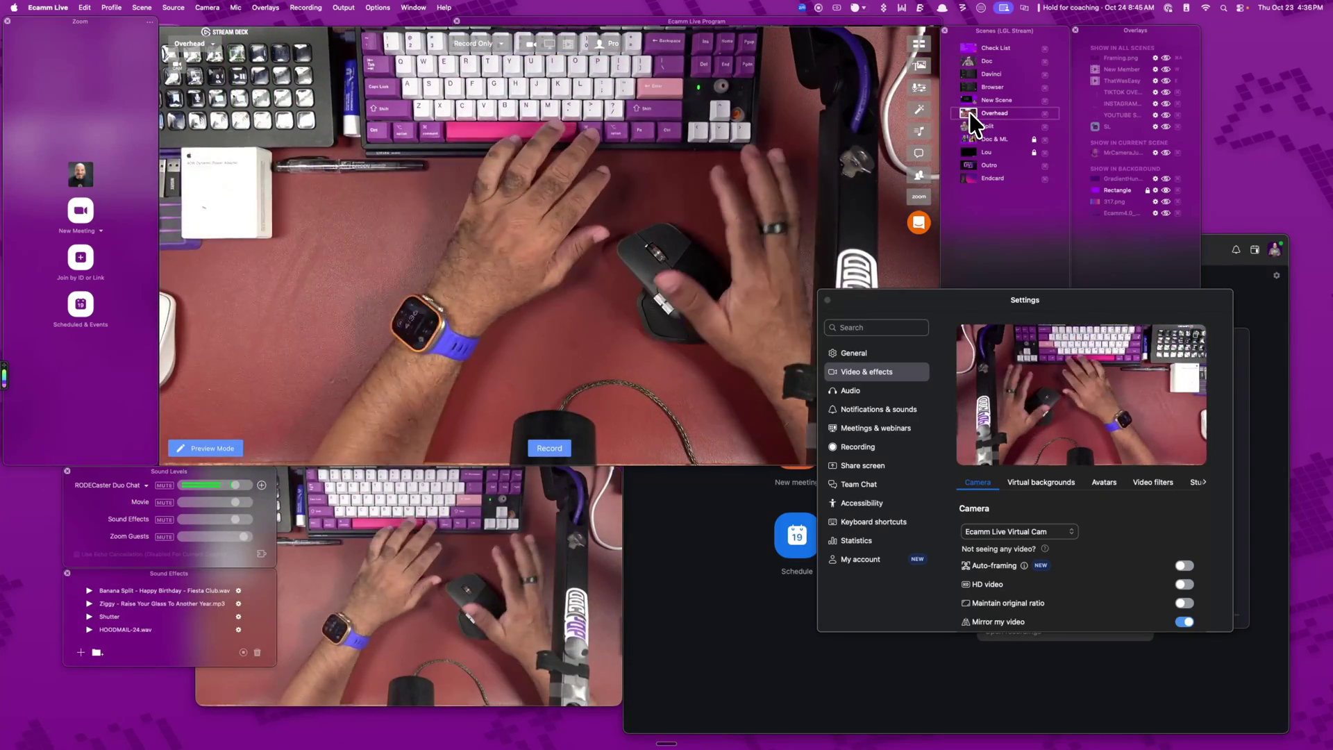
{"action": "key", "text": "Down"}
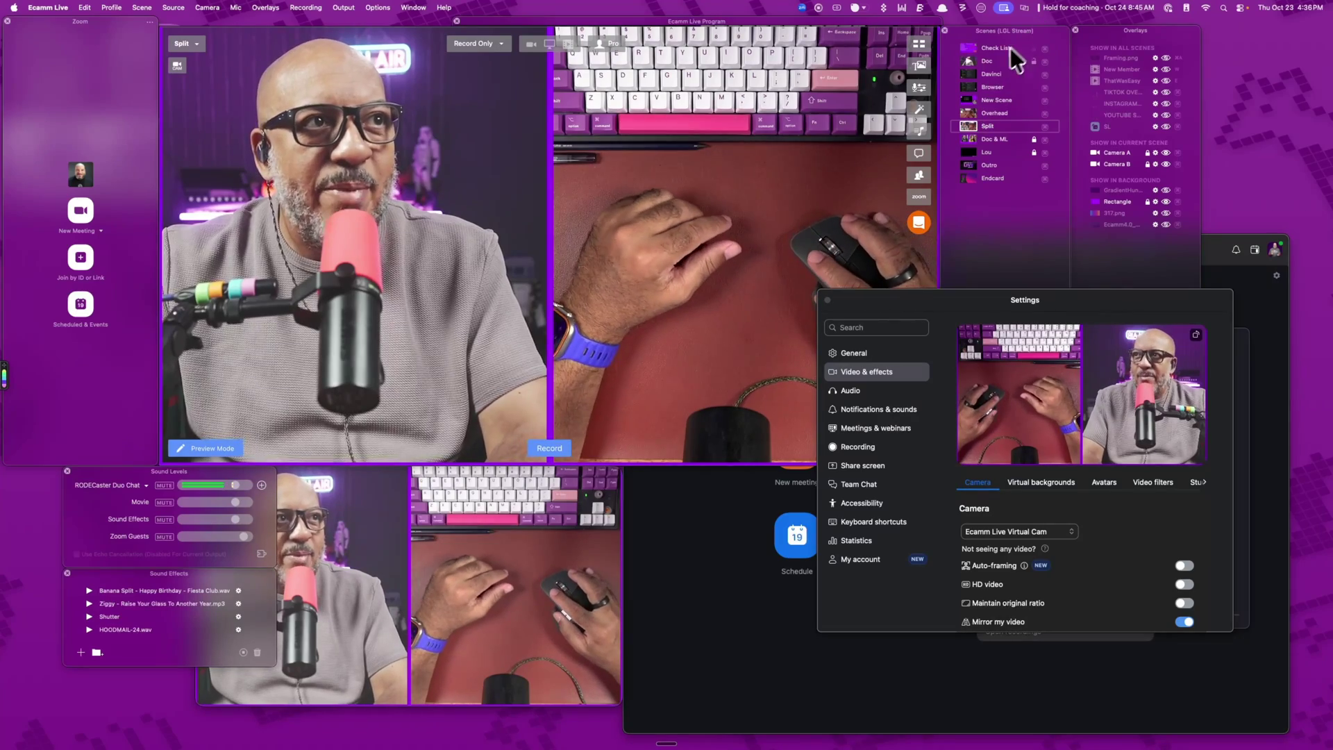
{"action": "left_click", "coordinate": [972, 62]}
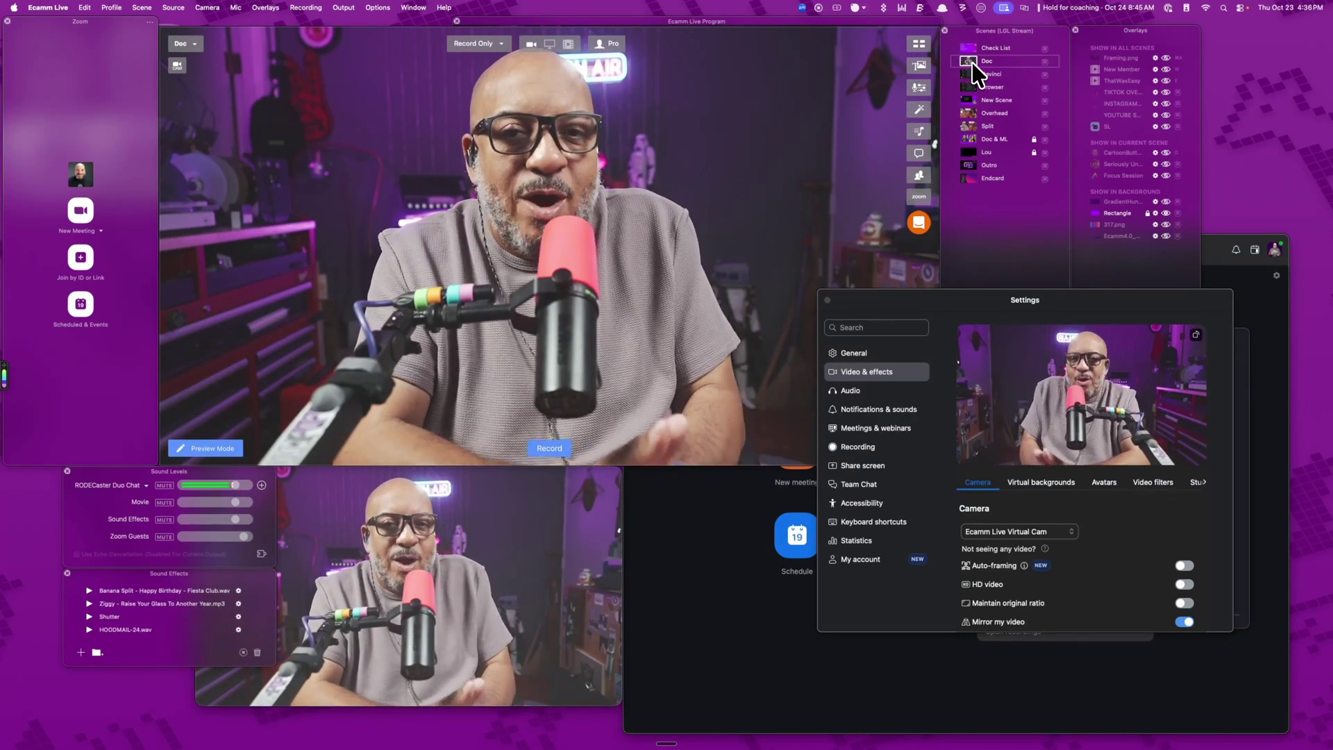